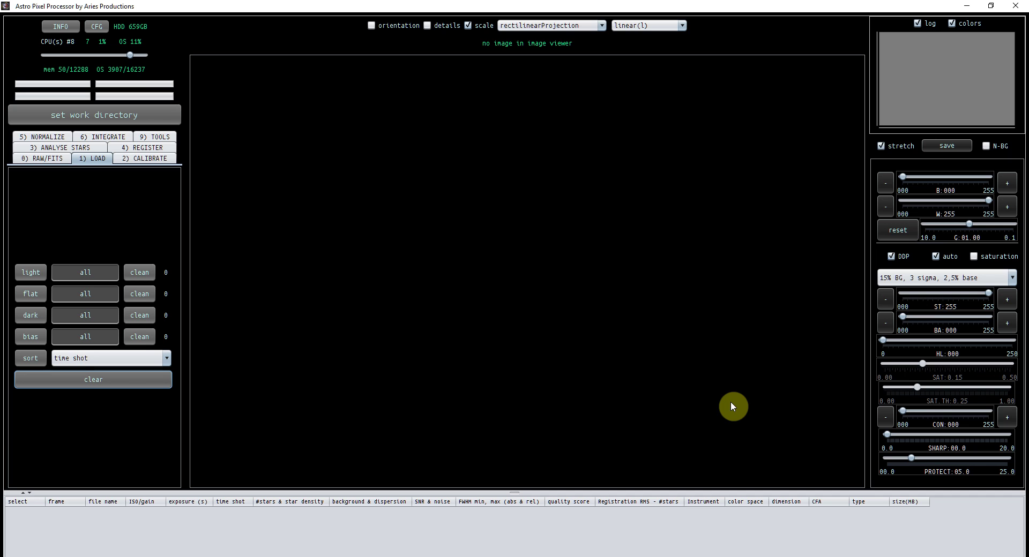
Load the six Ha frames from the IC1318-1 panel's Ha folder as lights
left_click(33, 276)
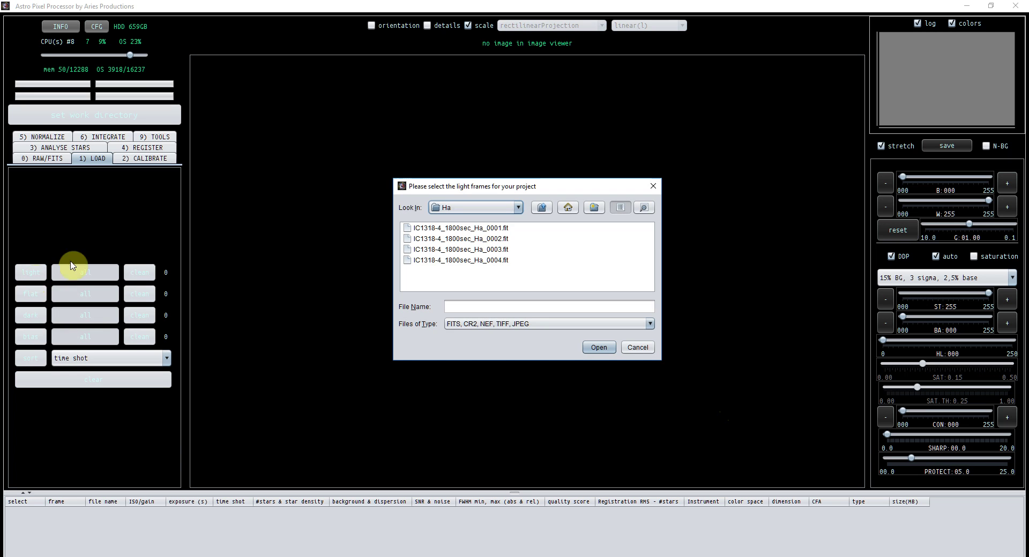
left_click(541, 209)
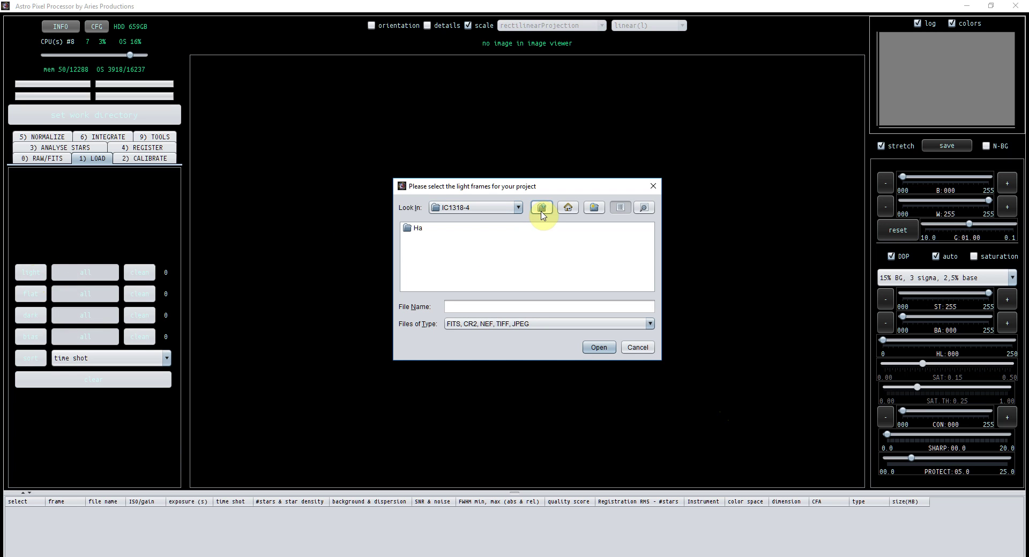
left_click(541, 209)
double_click(433, 232)
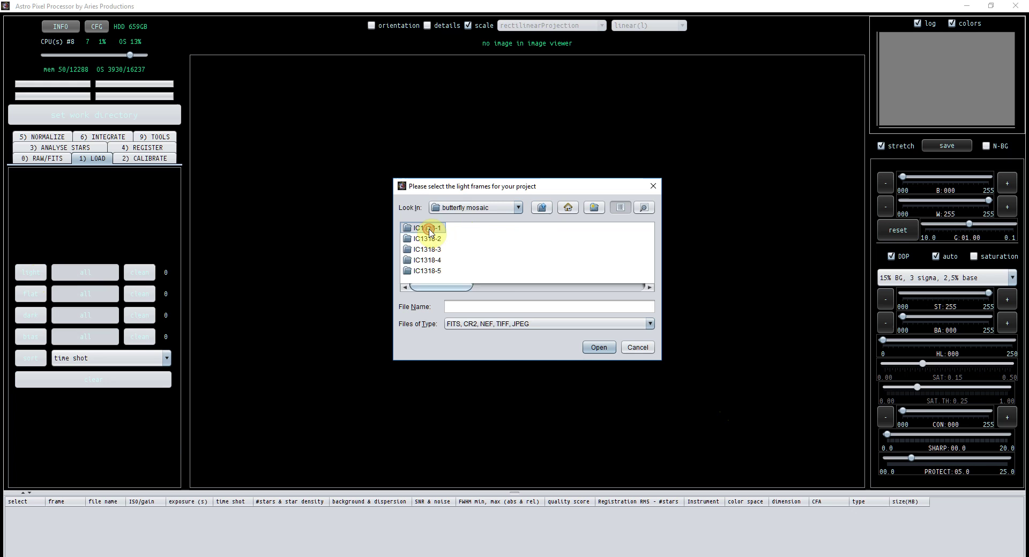
double_click(424, 231)
left_click(424, 230)
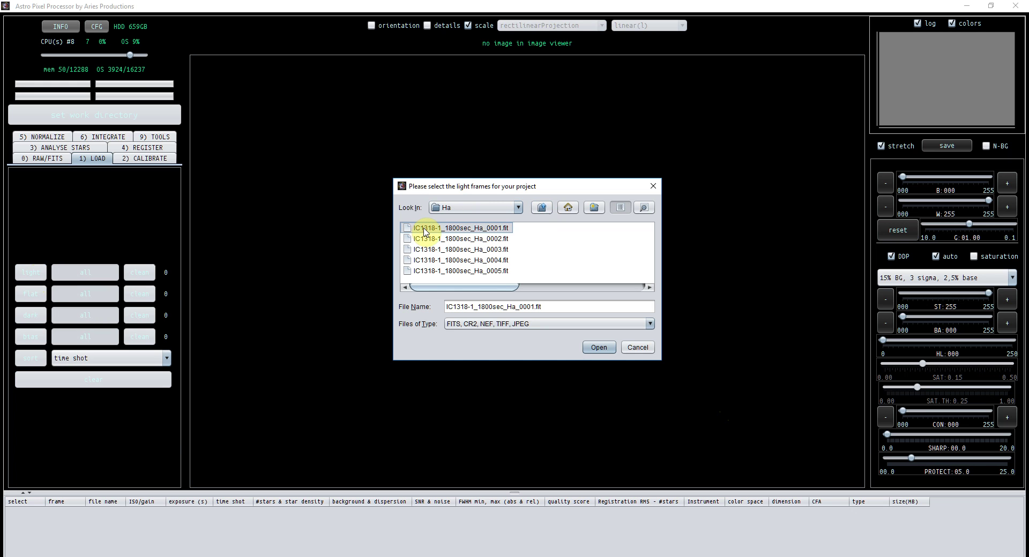
key("shift+Down")
key("shift+Down")
key("shift+Down")
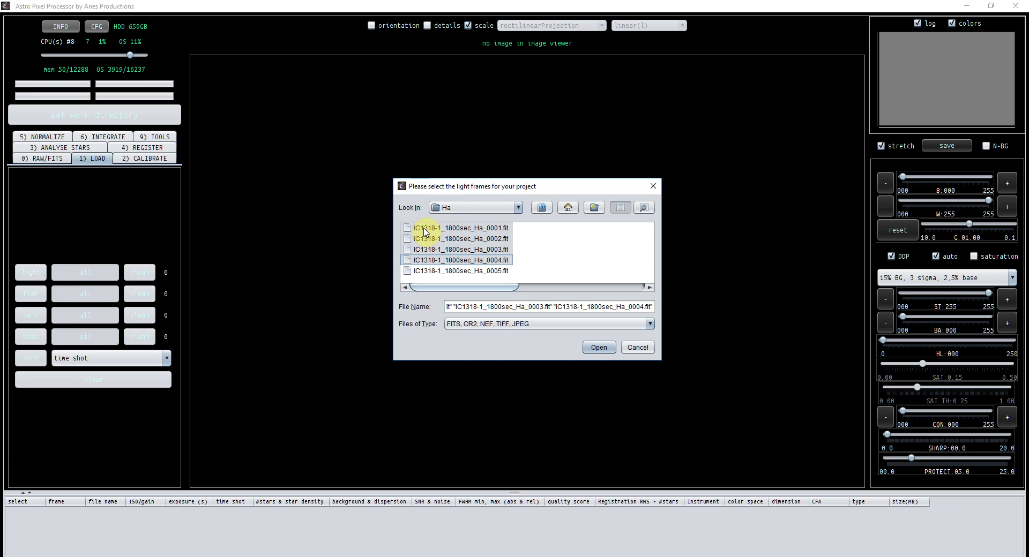
key("shift+Down")
key("shift+Down")
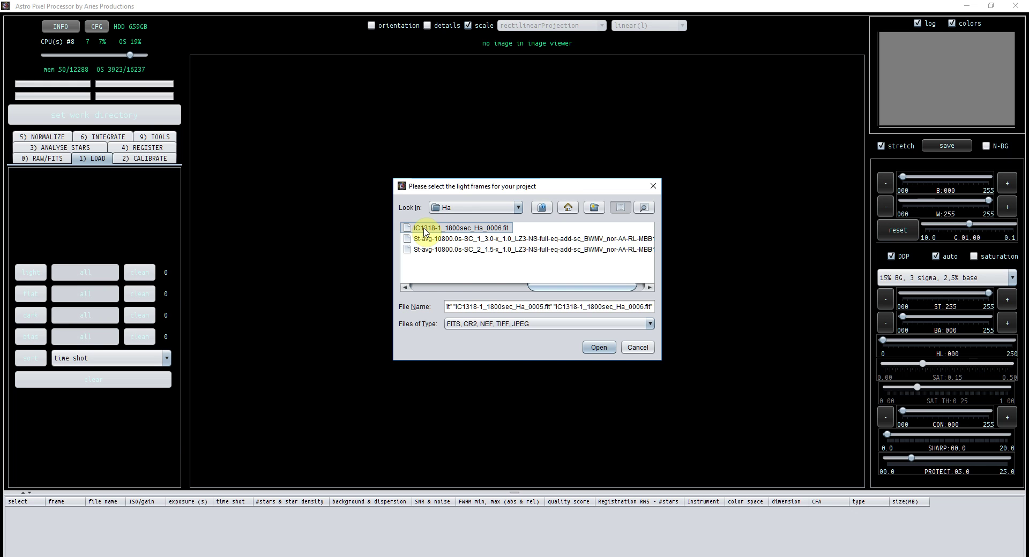
left_click(598, 347)
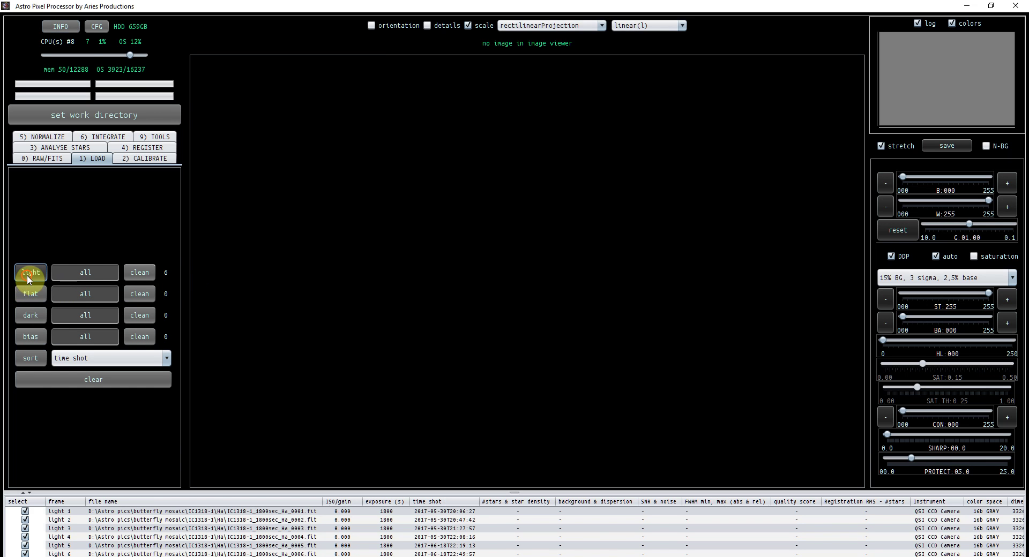
Load the five Ha frames from the IC1318-2 panel's Ha folder as lights
left_click(30, 273)
left_click(543, 209)
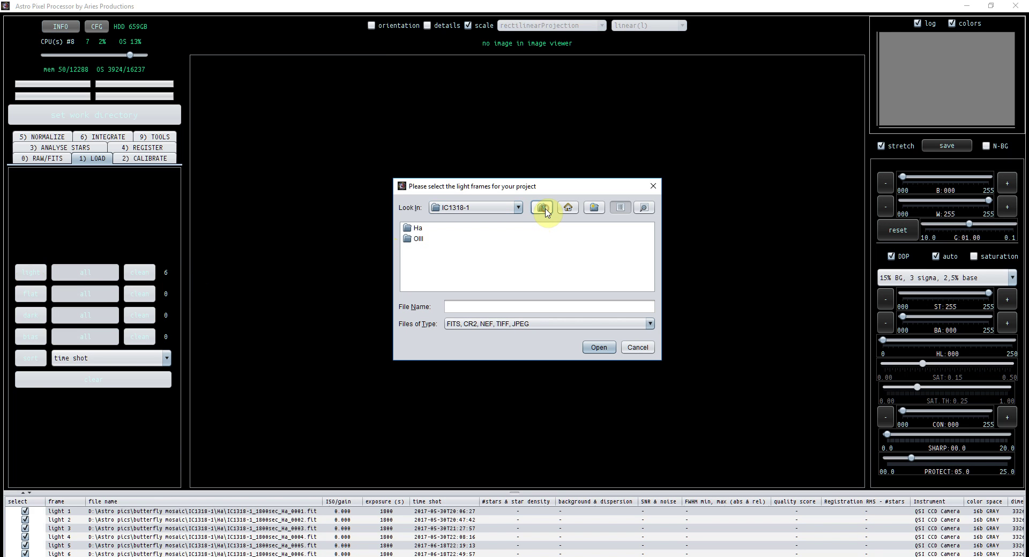
left_click(543, 209)
left_click(423, 238)
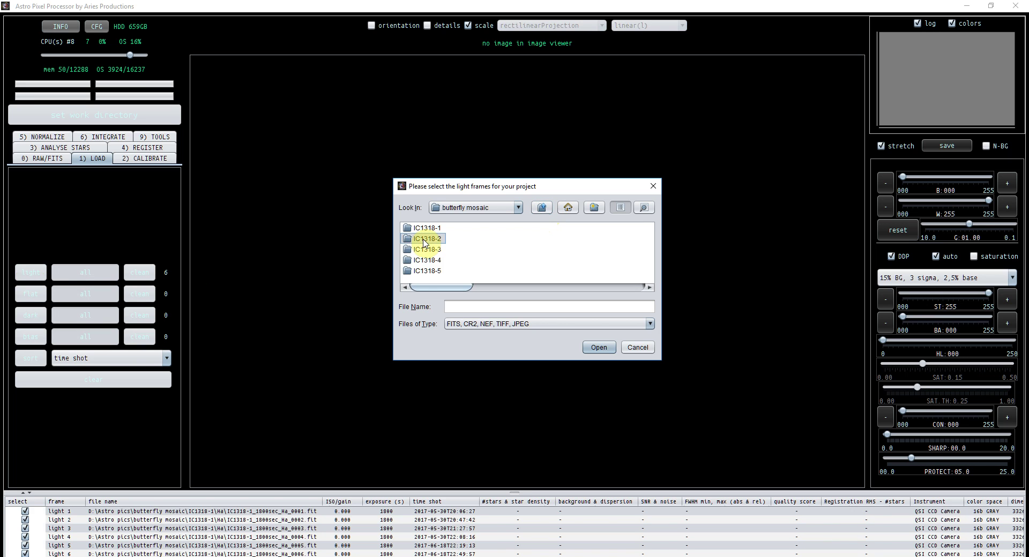
double_click(423, 240)
double_click(416, 228)
left_click(416, 231)
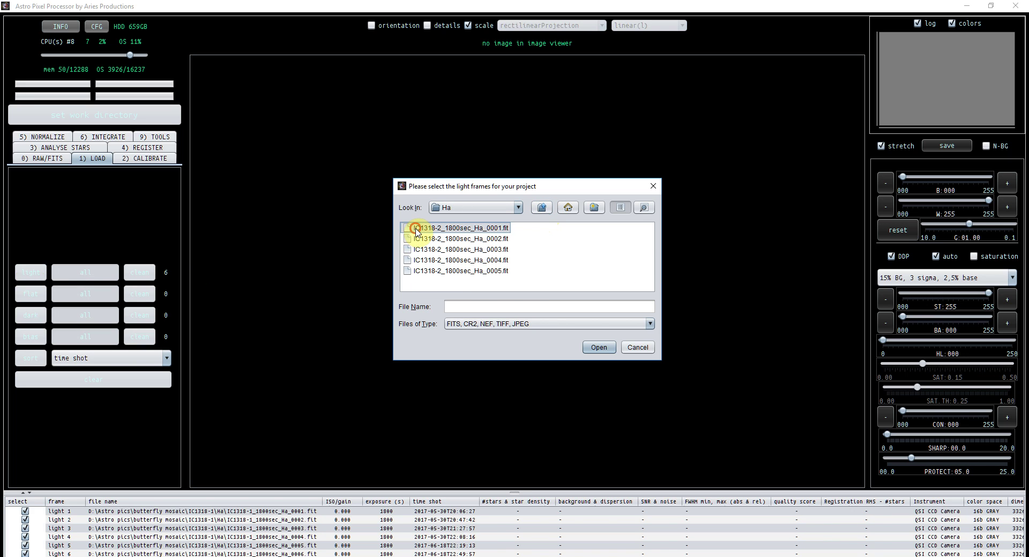
key("shift+Down")
key("shift+Down")
key("shift+Down")
key("shift+Down")
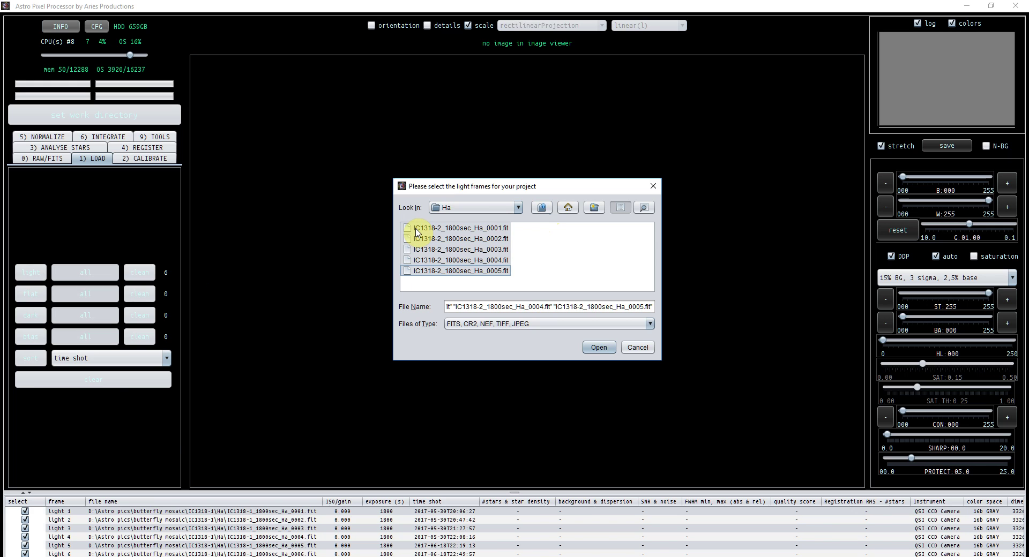
left_click(594, 349)
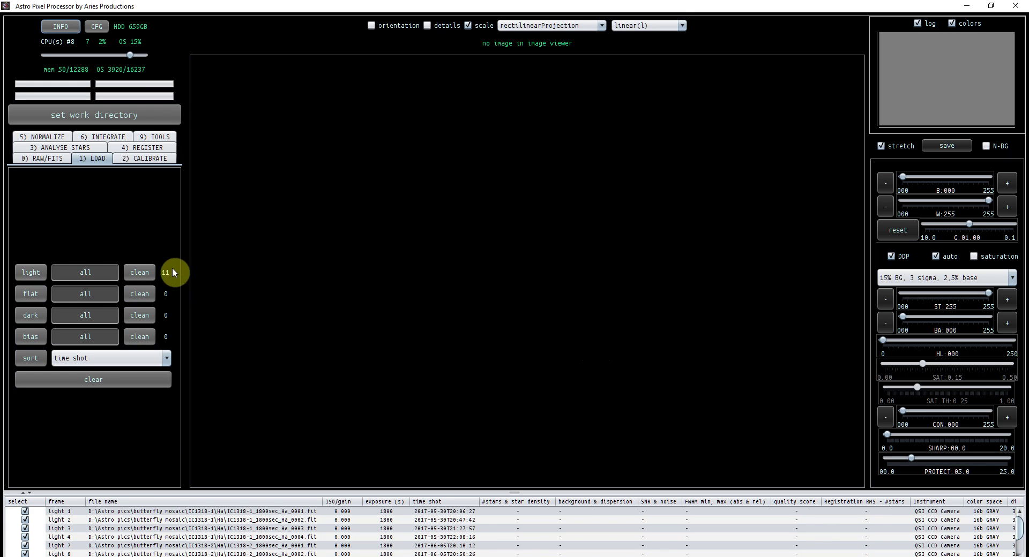
Add IC1318-3 Ha frame 0001, then select its frames 0002 through 0004
left_click(33, 273)
left_click(541, 209)
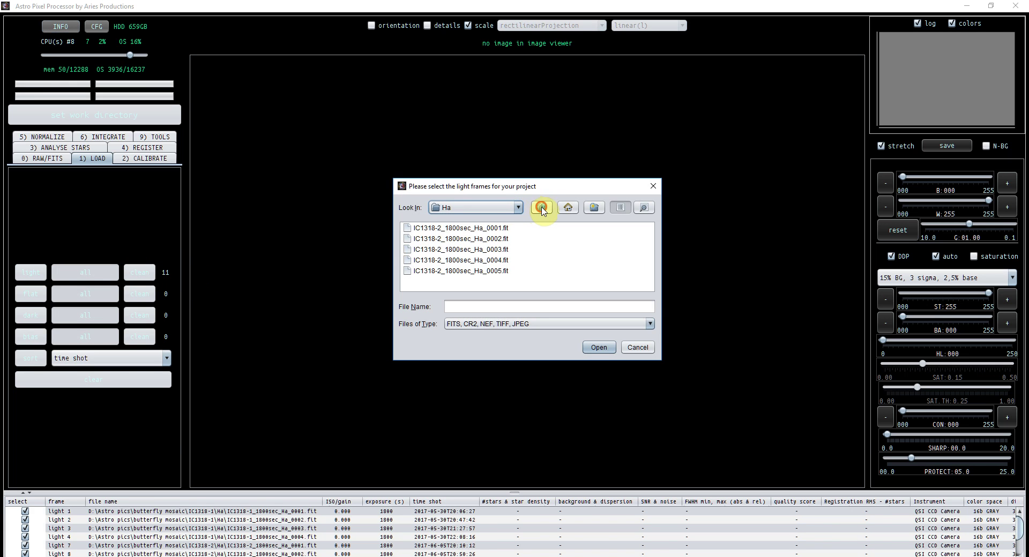
left_click(542, 209)
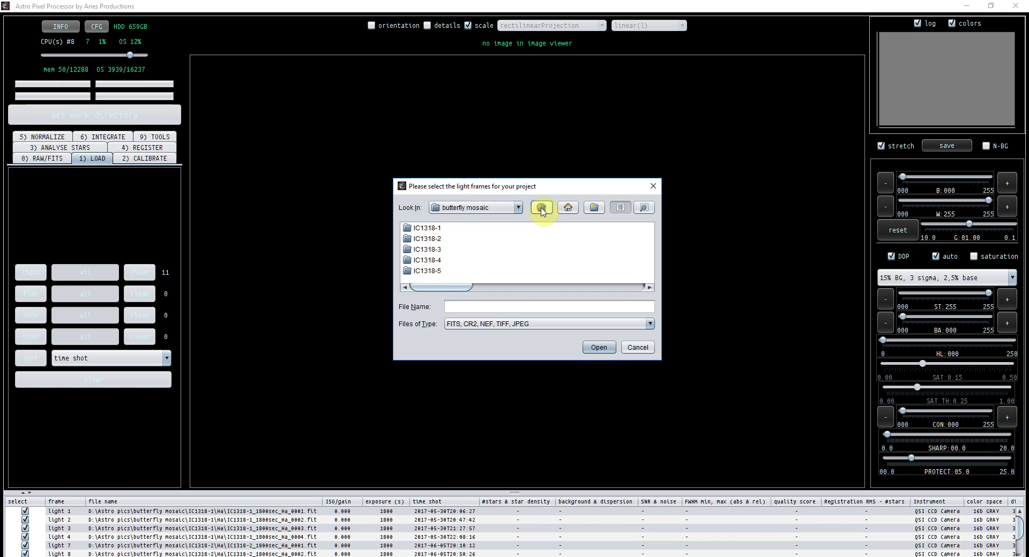
double_click(424, 248)
double_click(413, 228)
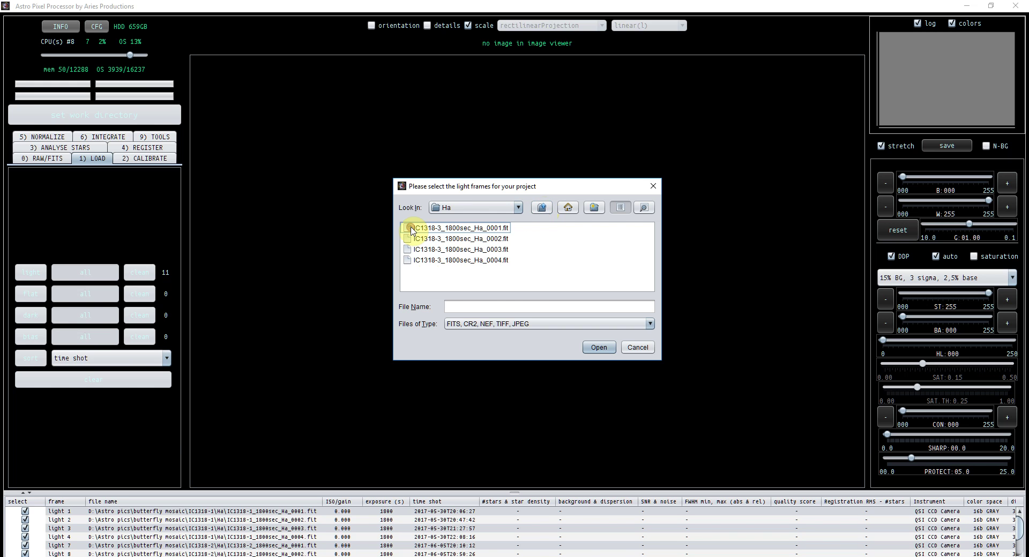
double_click(410, 228)
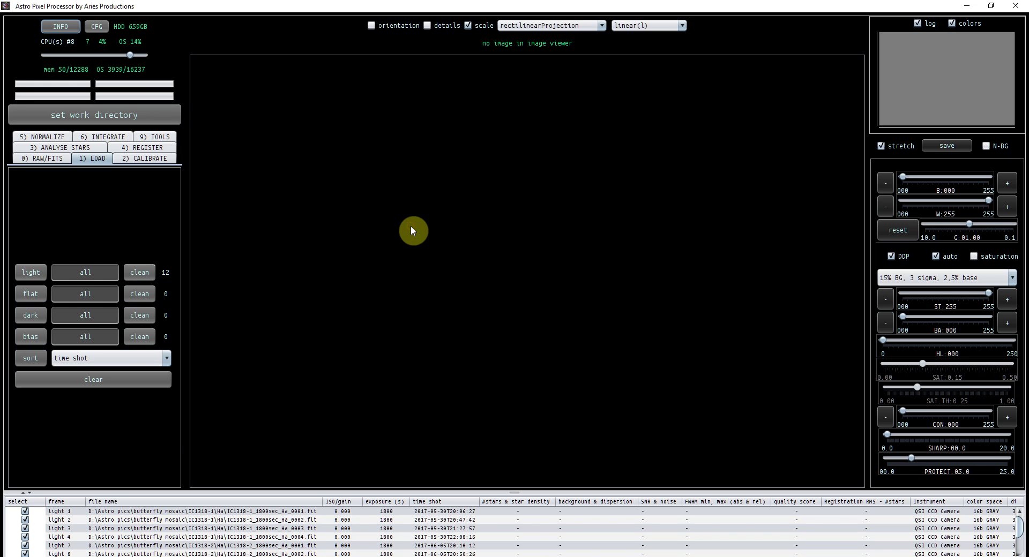
left_click(31, 274)
left_click(436, 242)
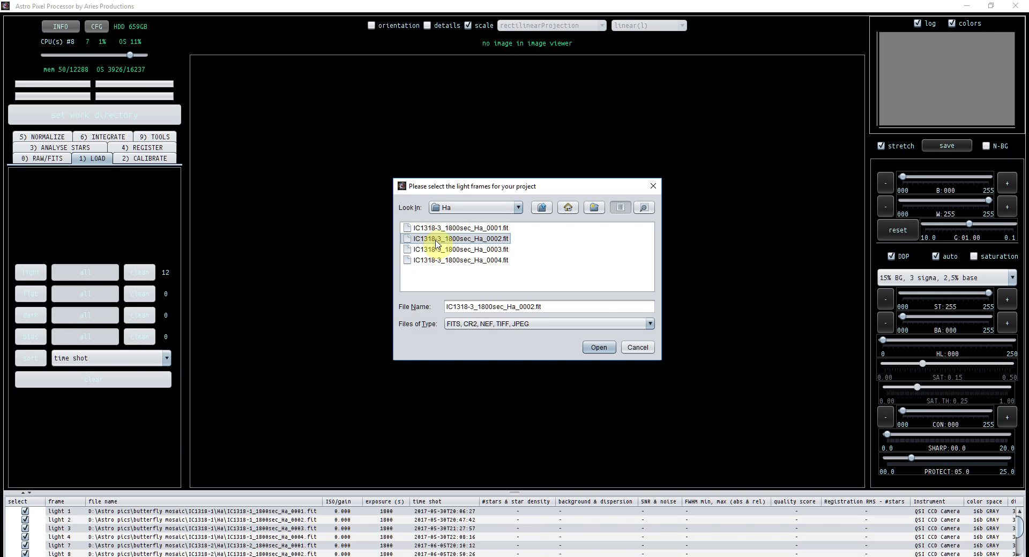
key("shift+Down")
key("shift+Down")
Add the three selected IC1318-3 frames and all four IC1318-4 Ha frames as lights
left_click(598, 347)
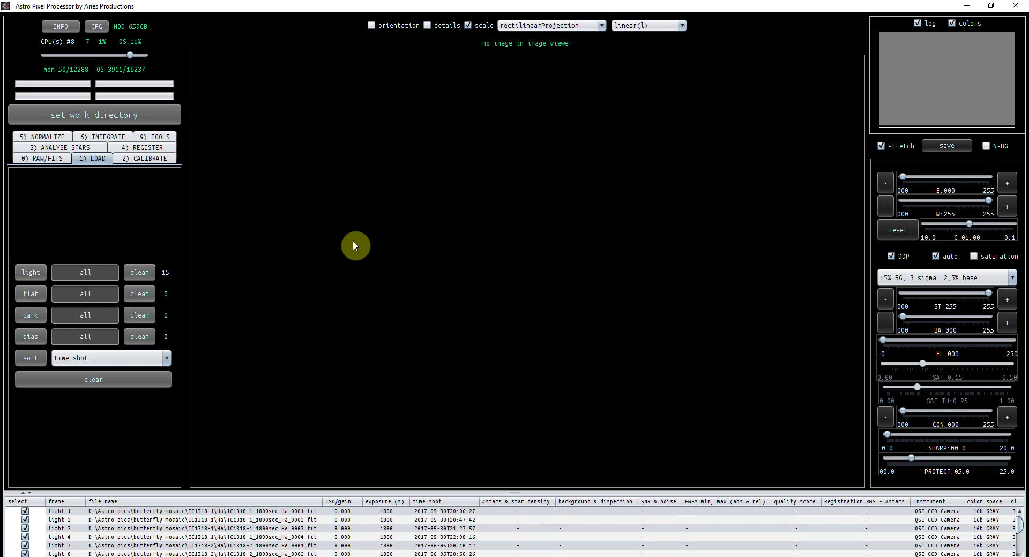
left_click(31, 272)
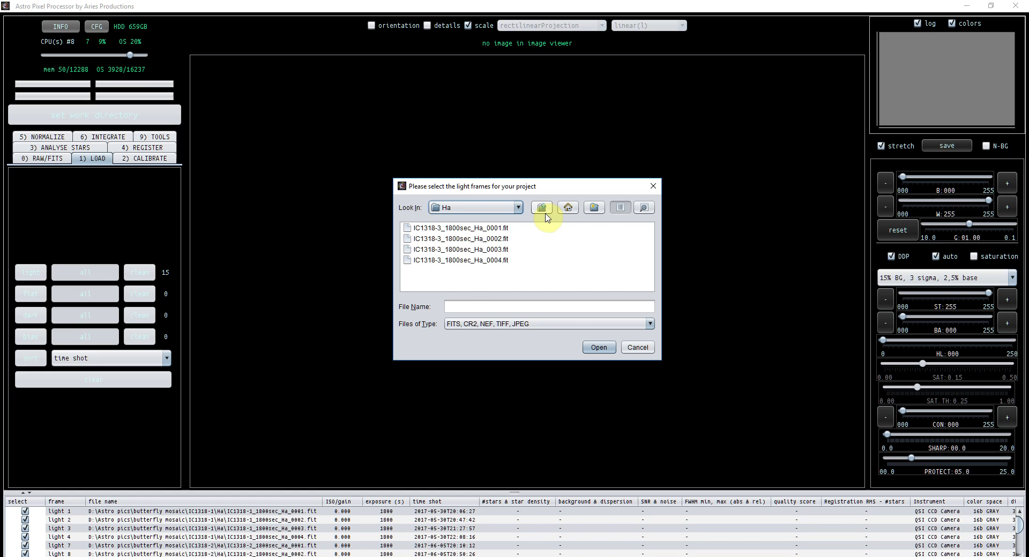
left_click(541, 208)
left_click(541, 208)
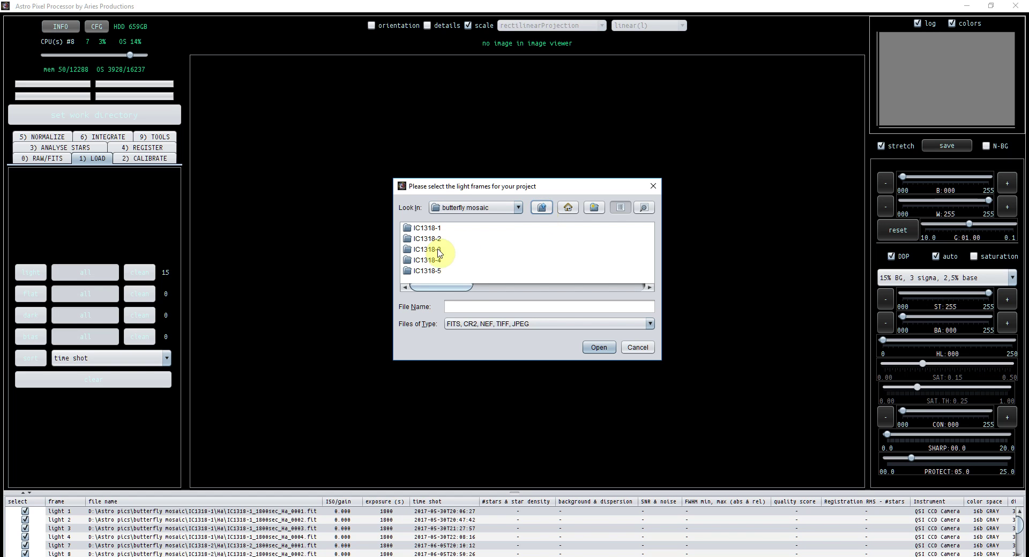
left_click(423, 261)
double_click(423, 261)
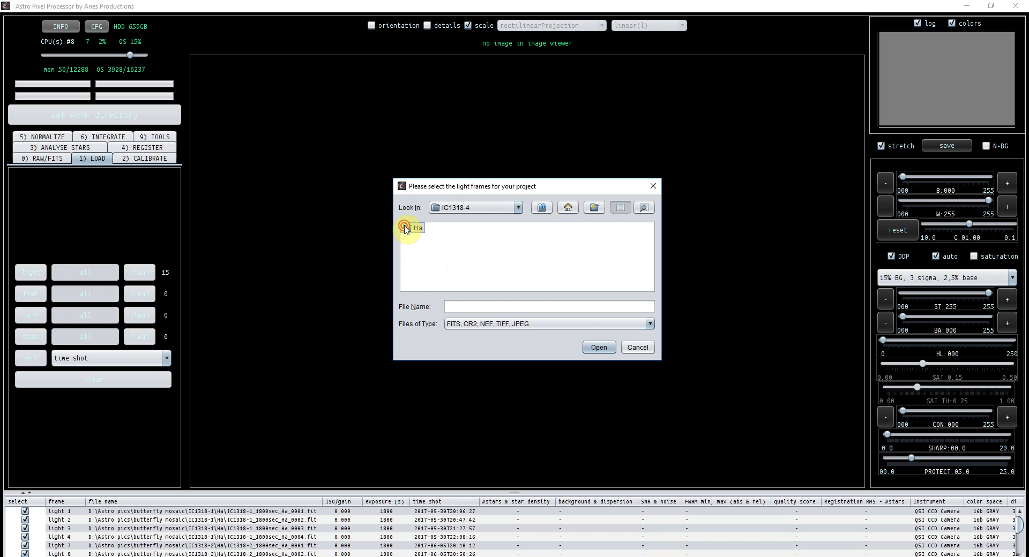
double_click(407, 228)
left_click(405, 229)
key("shift+Down")
key("shift+Down")
key("shift+Down")
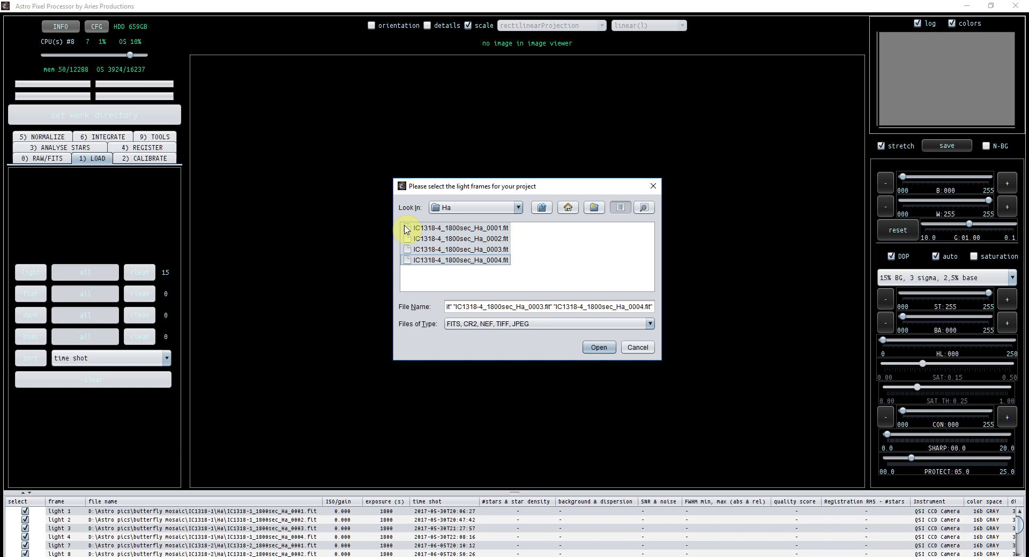
left_click(598, 347)
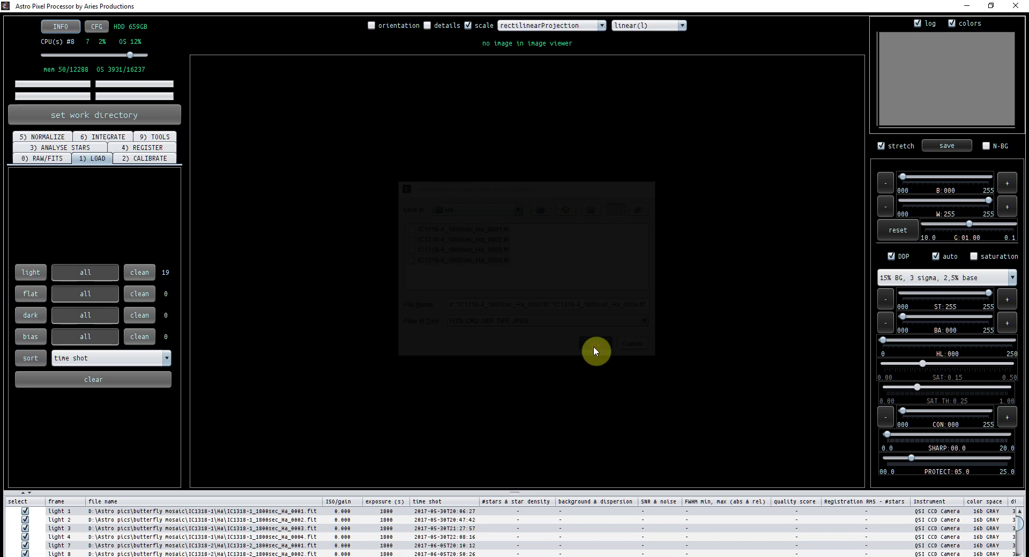
Load the four Ha frames from the IC1318-5 panel as lights
left_click(41, 279)
left_click(542, 209)
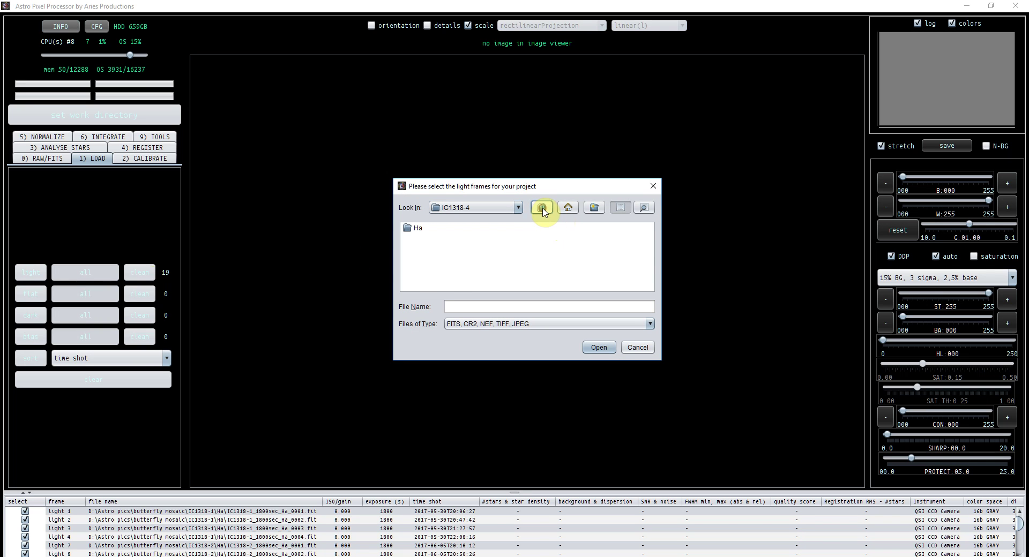
left_click(542, 209)
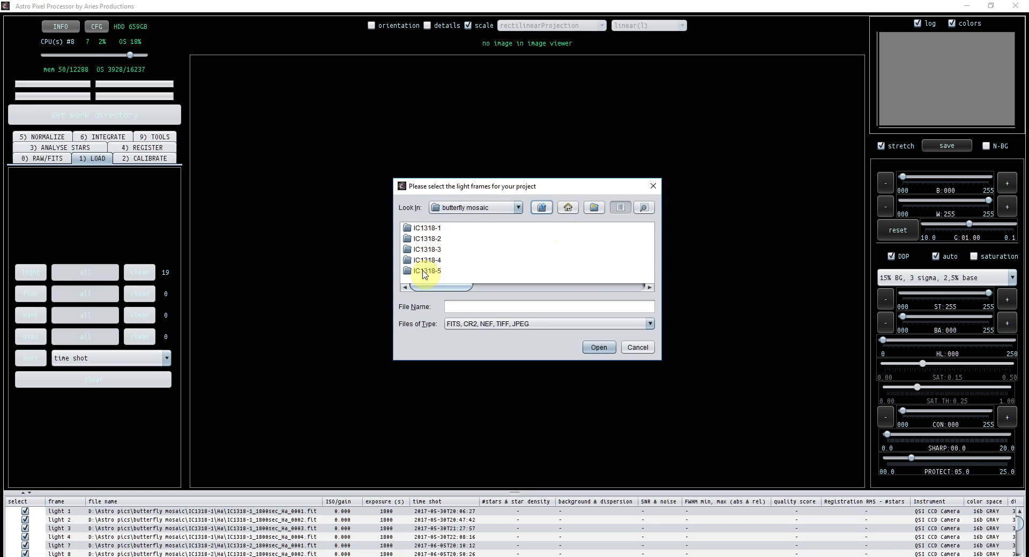
double_click(425, 272)
double_click(410, 229)
left_click(407, 230)
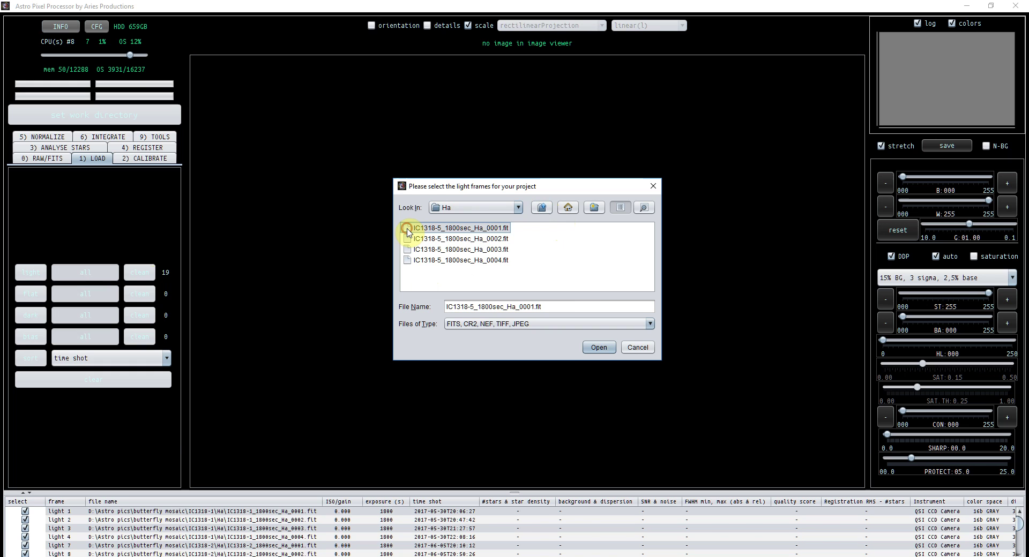
left_click_drag(407, 231, 444, 260)
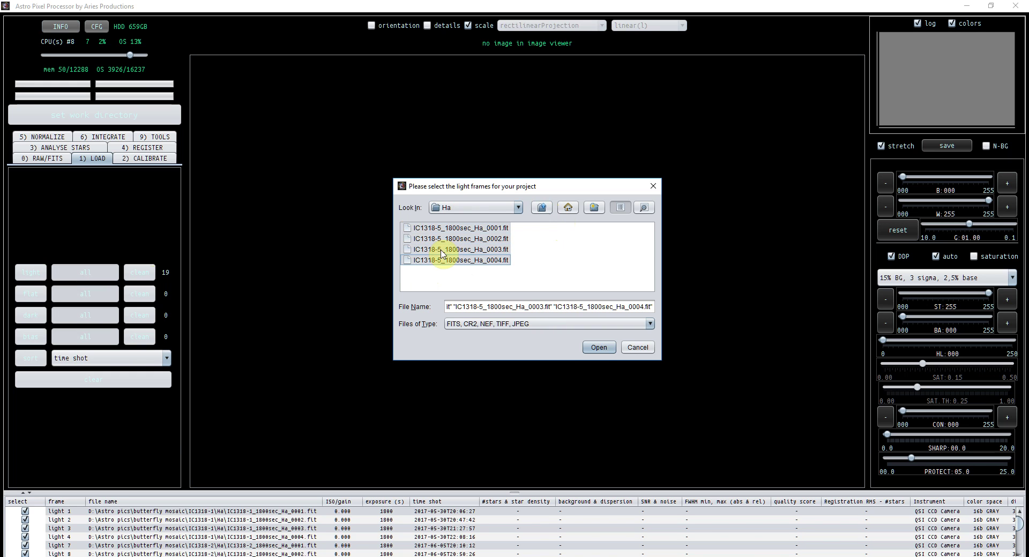
left_click(599, 347)
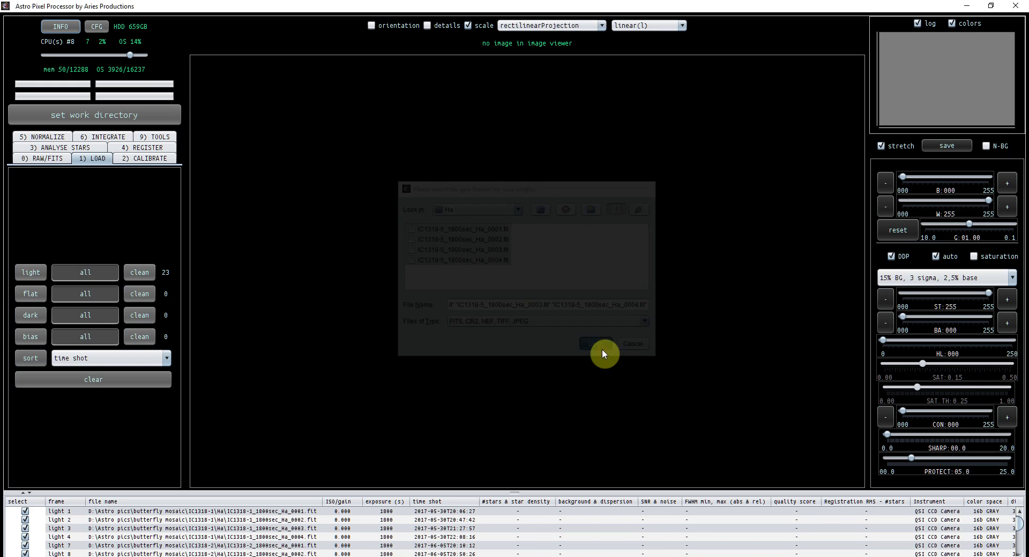
Load the IC1318-6 Ha frames 0001 through 0006 as lights
left_click(29, 271)
left_click(541, 207)
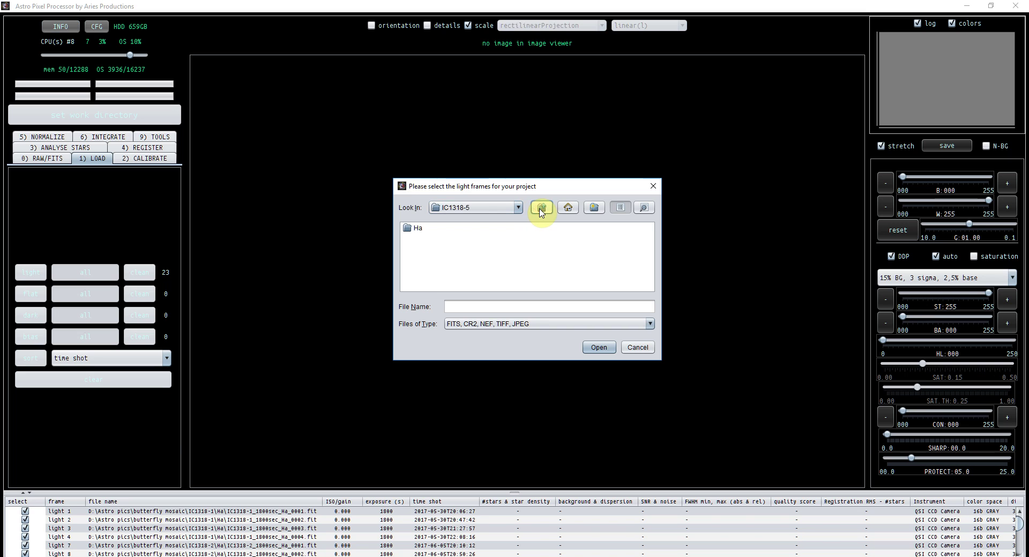
left_click(541, 207)
left_click(649, 287)
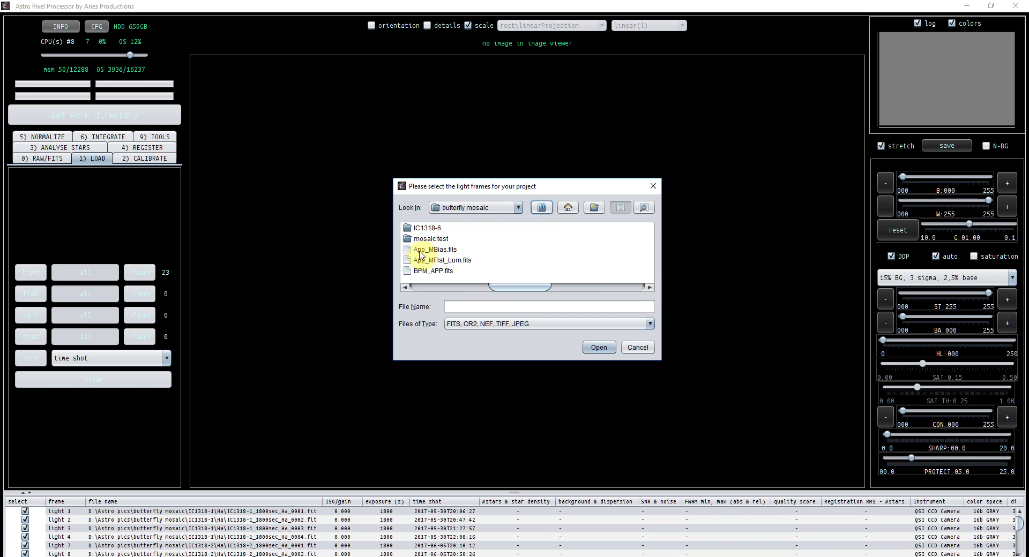
left_click(418, 227)
double_click(419, 228)
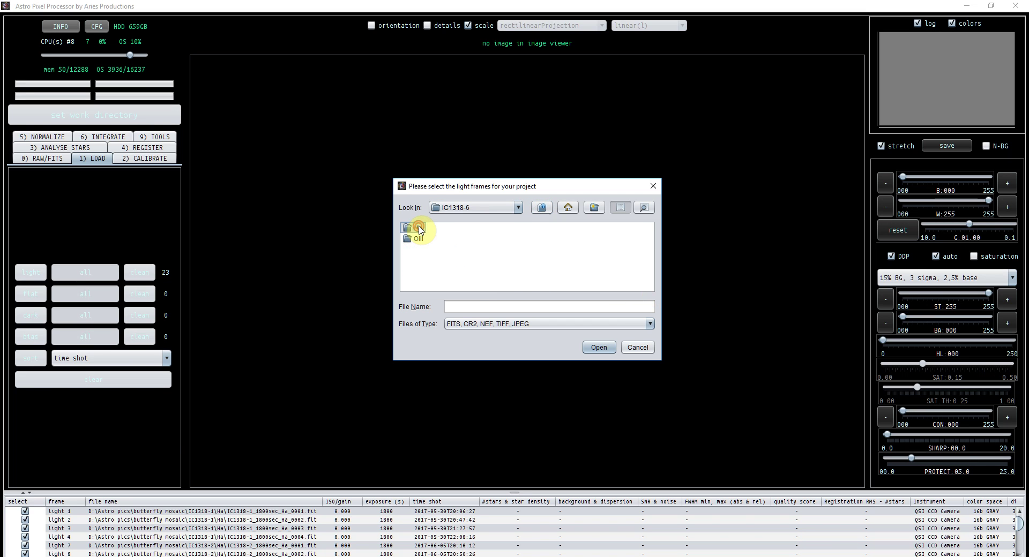
double_click(418, 227)
double_click(419, 229)
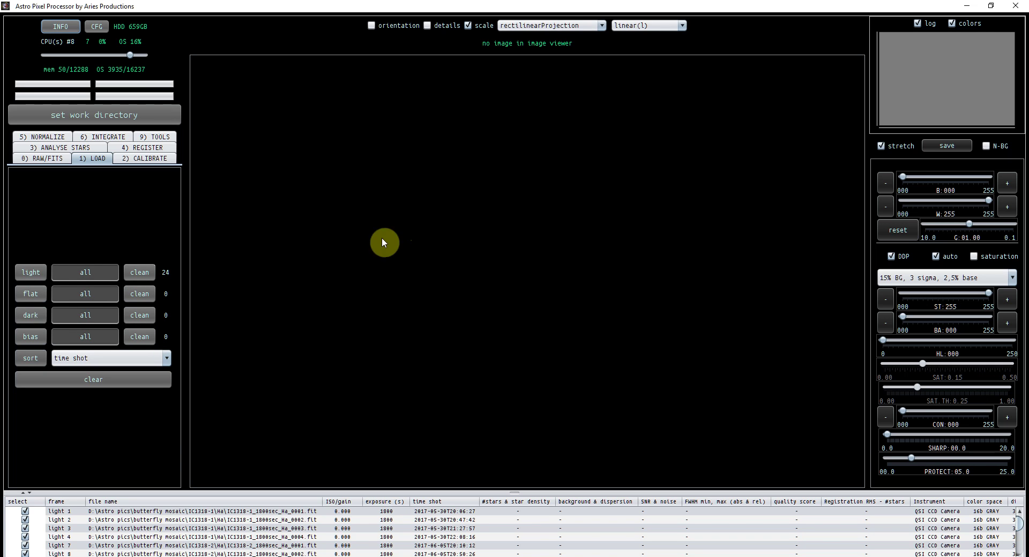
left_click(31, 272)
left_click(451, 240)
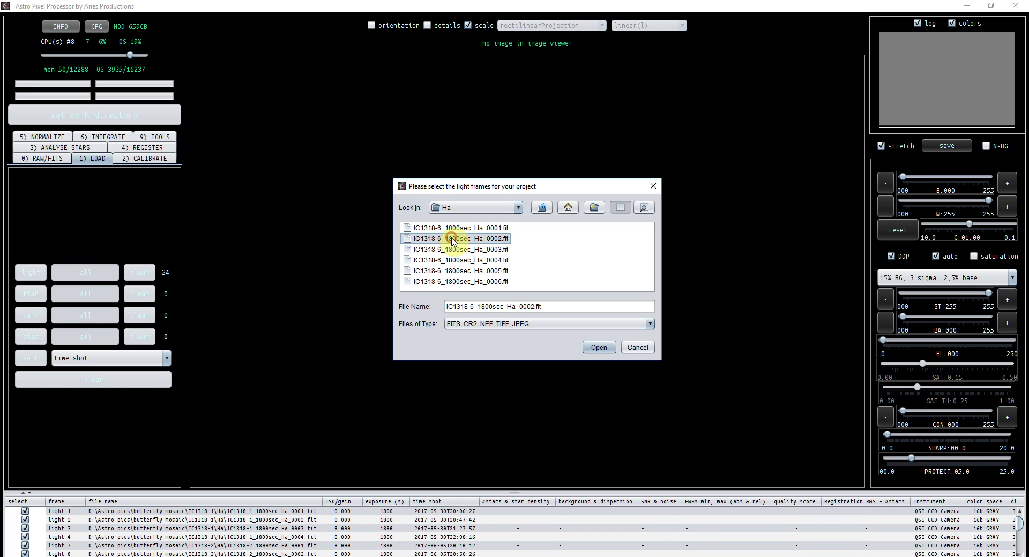
left_click_drag(451, 239, 461, 282)
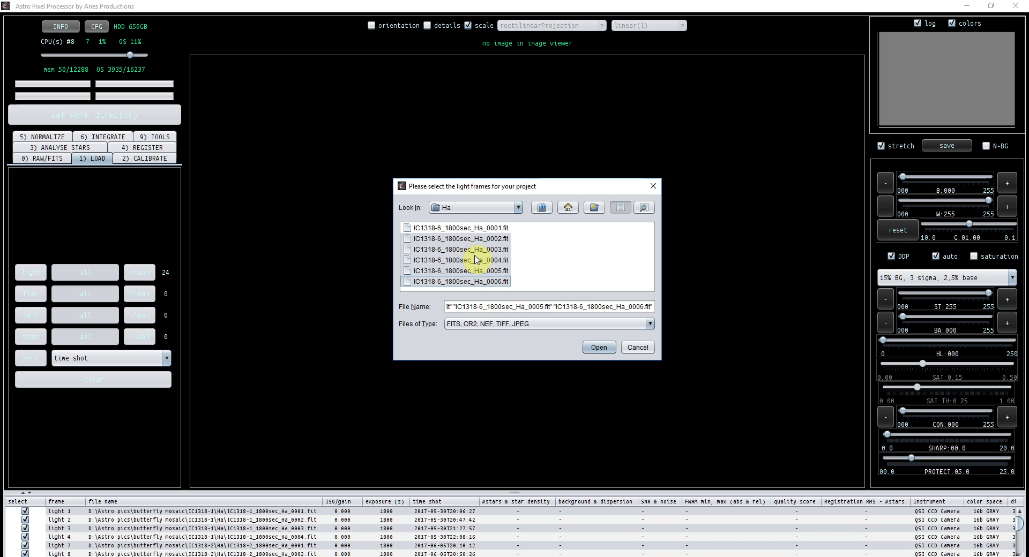
left_click(596, 347)
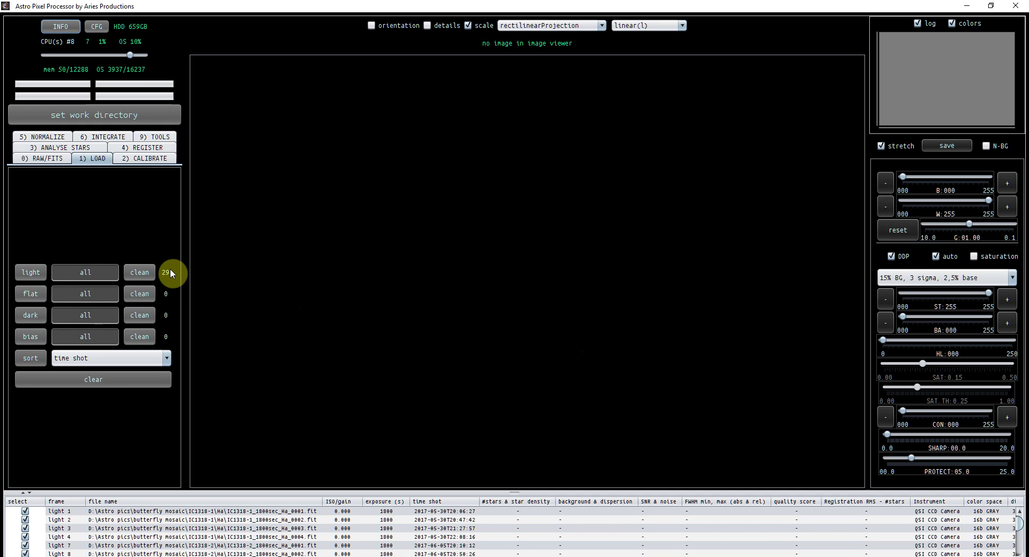
Add App_MBias.fits, App_MFlat_Lum.fits and BPM_APP.fits as calibration files, then display light frame 2
left_click(31, 298)
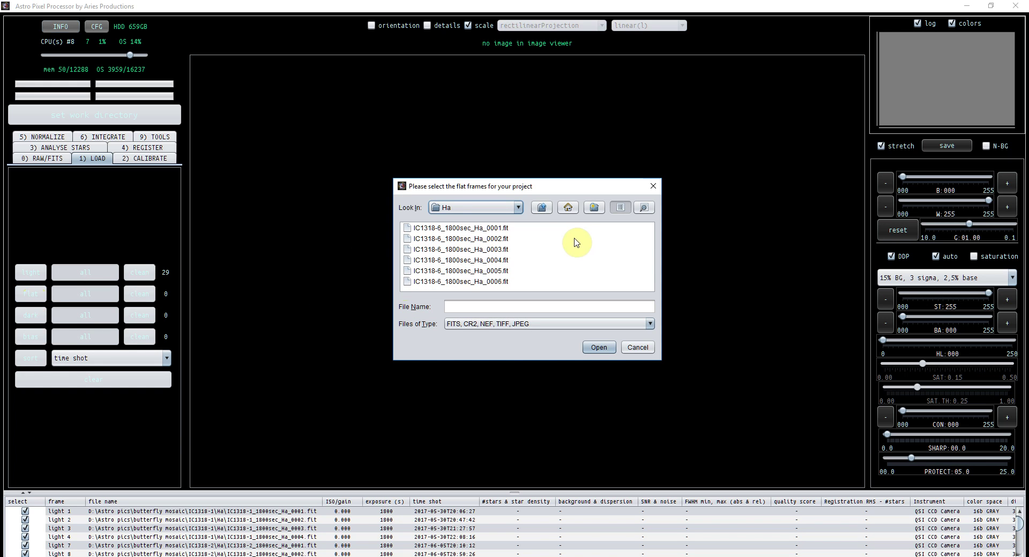
left_click(541, 209)
left_click(542, 211)
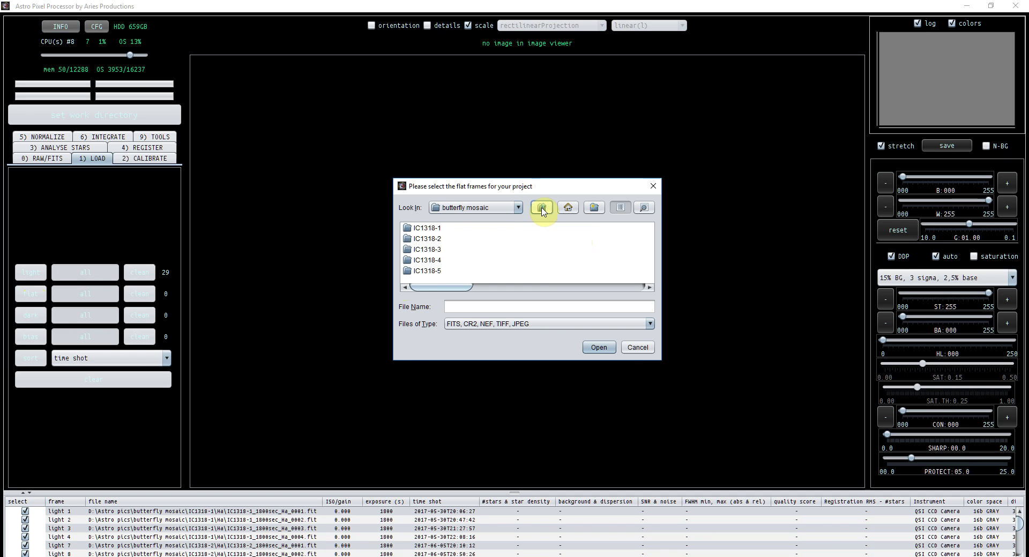
left_click(649, 288)
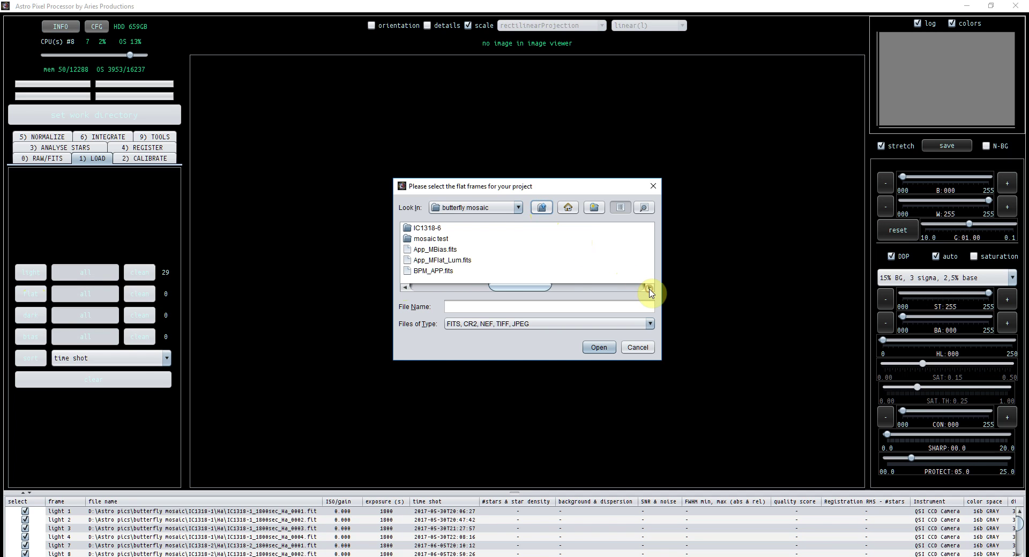
left_click(443, 251)
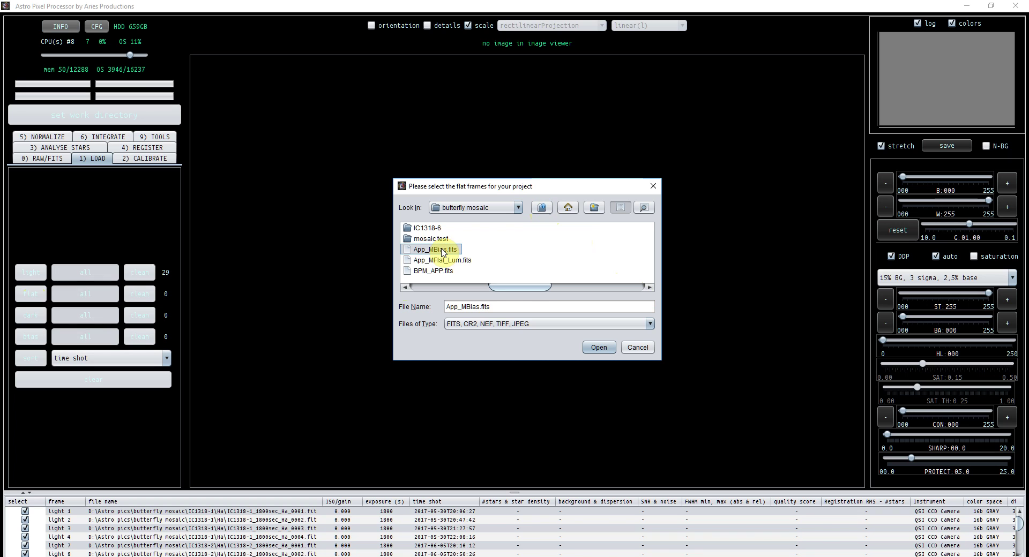
key("shift+Down")
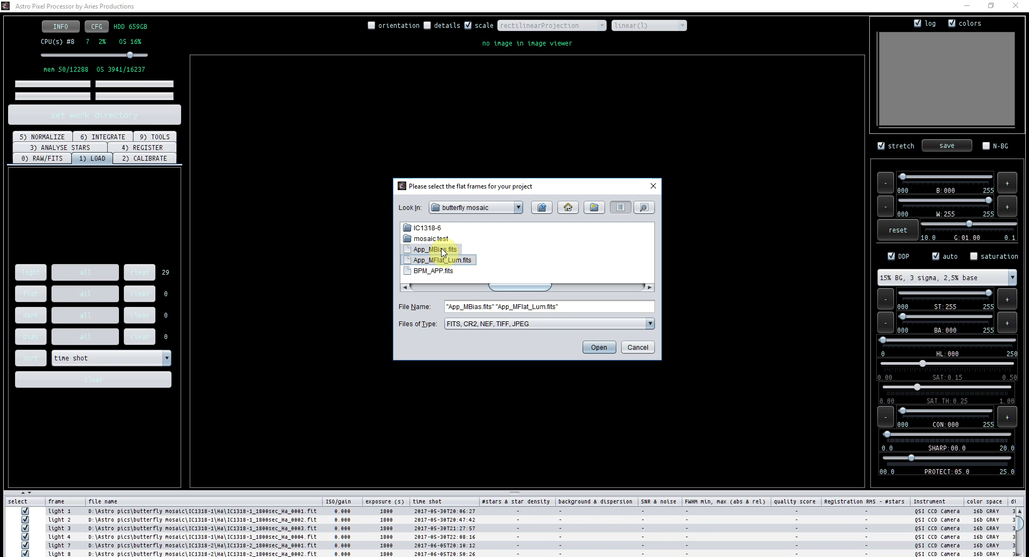
key("shift+Down")
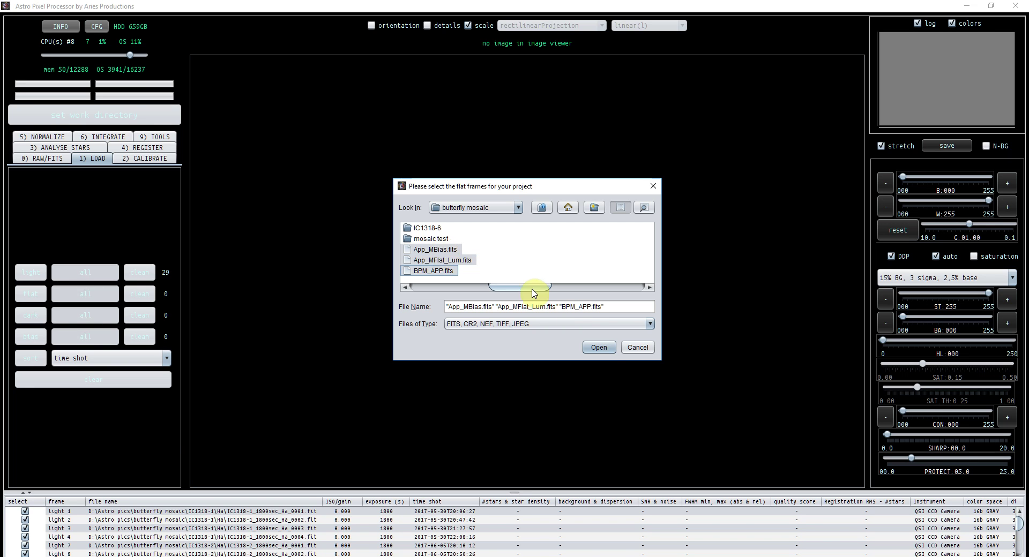
left_click(600, 351)
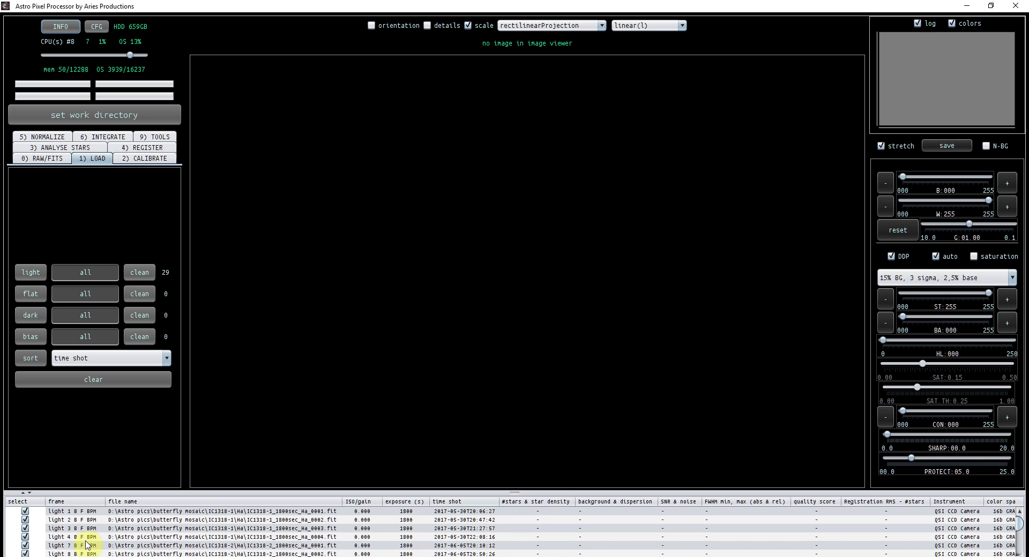
left_click(58, 520)
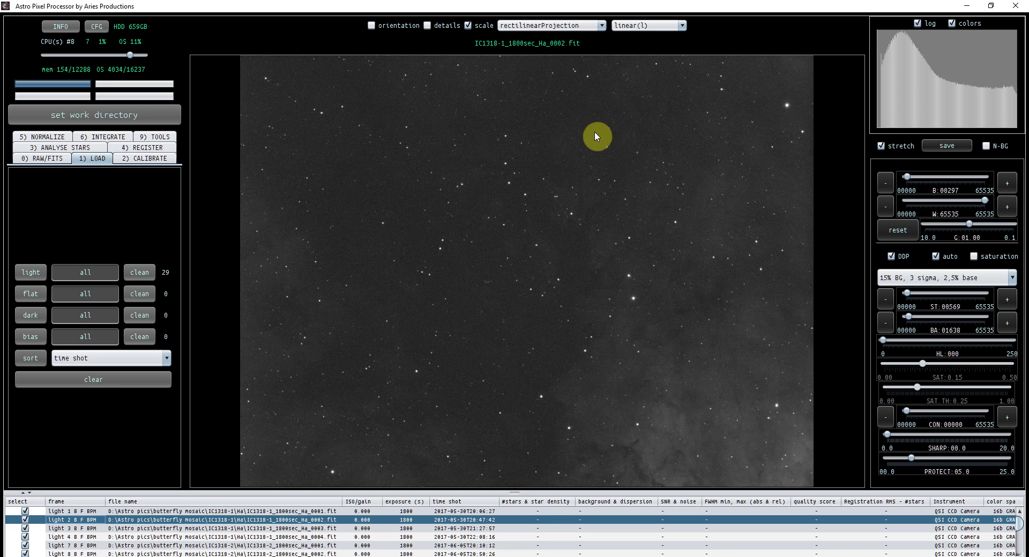
Show IC1318-1_1800sec_Ha_0002.fit in l-calibrated mode and zoom into its star field
scroll(577, 143, "up", 1)
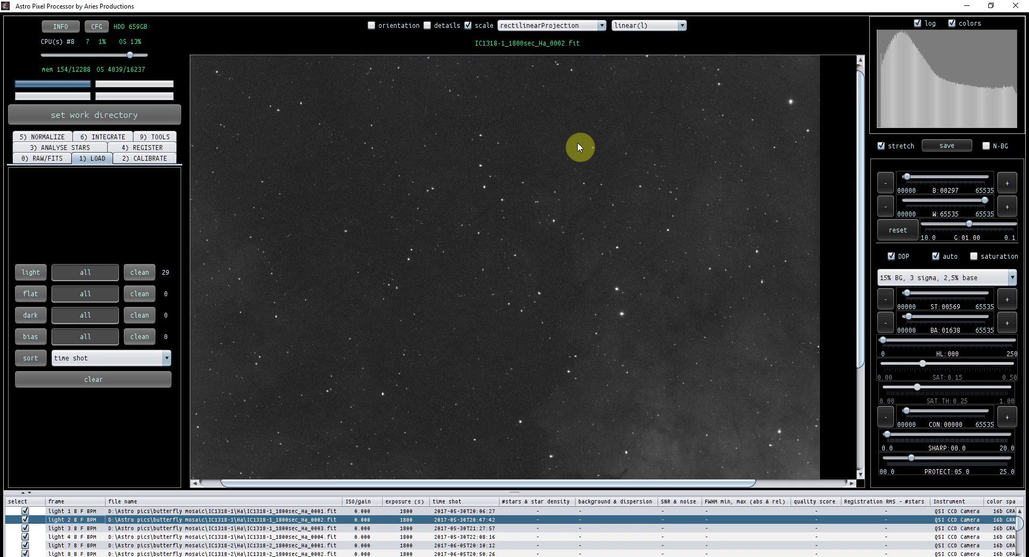
scroll(577, 143, "up", 1)
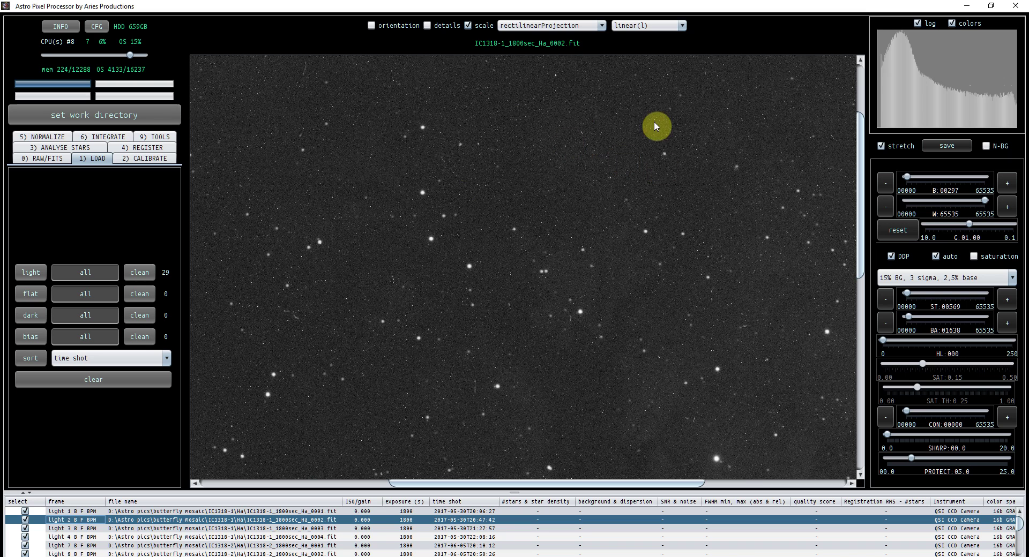
left_click(682, 28)
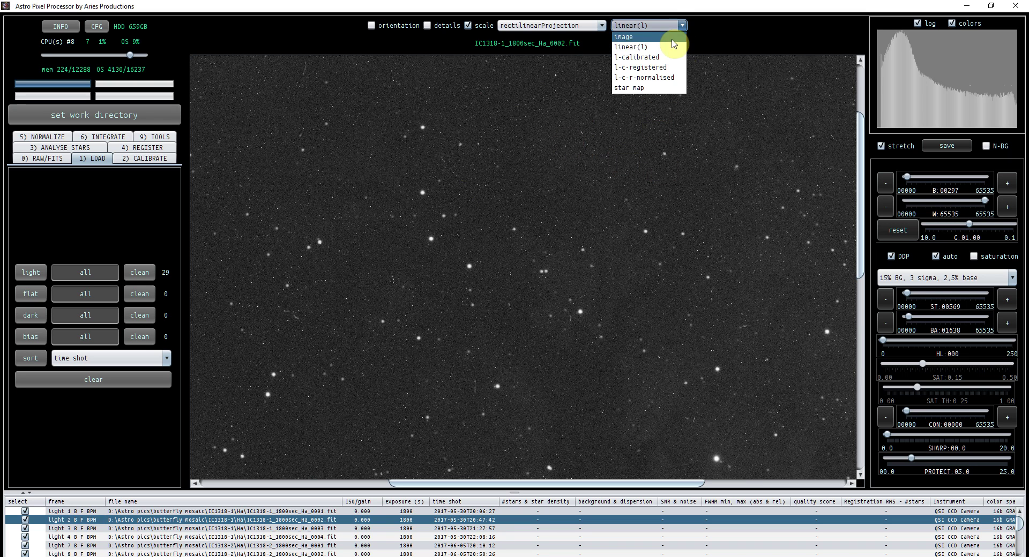
left_click(667, 57)
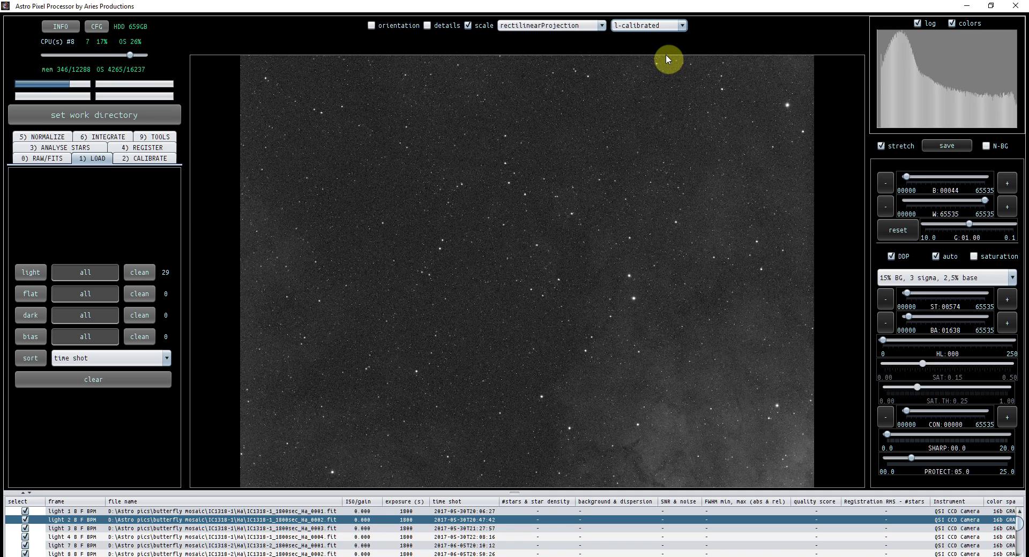
left_click(561, 141)
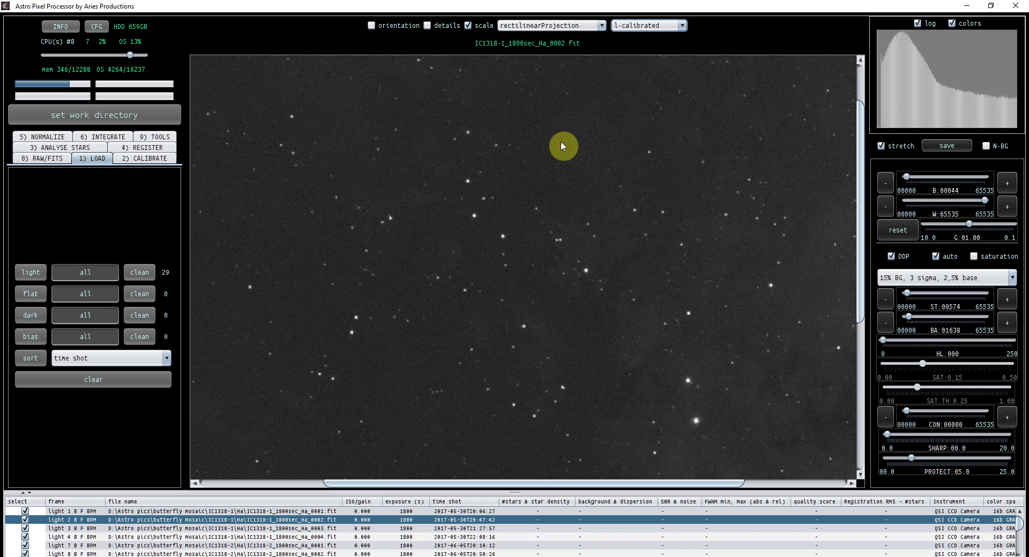
left_click(561, 142)
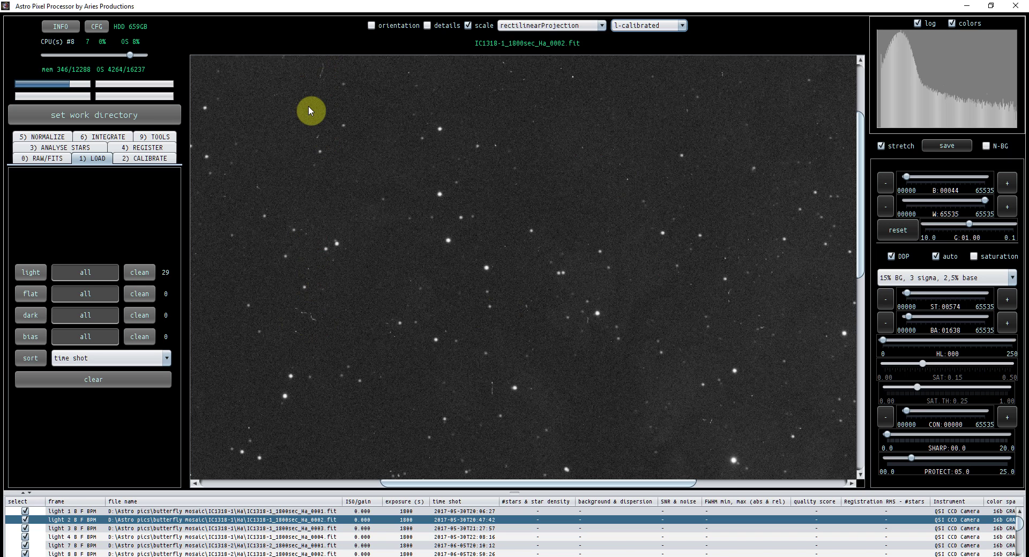
Analyse stars in all lights with kappa 2 and a limit of 2375 stars
left_click(55, 149)
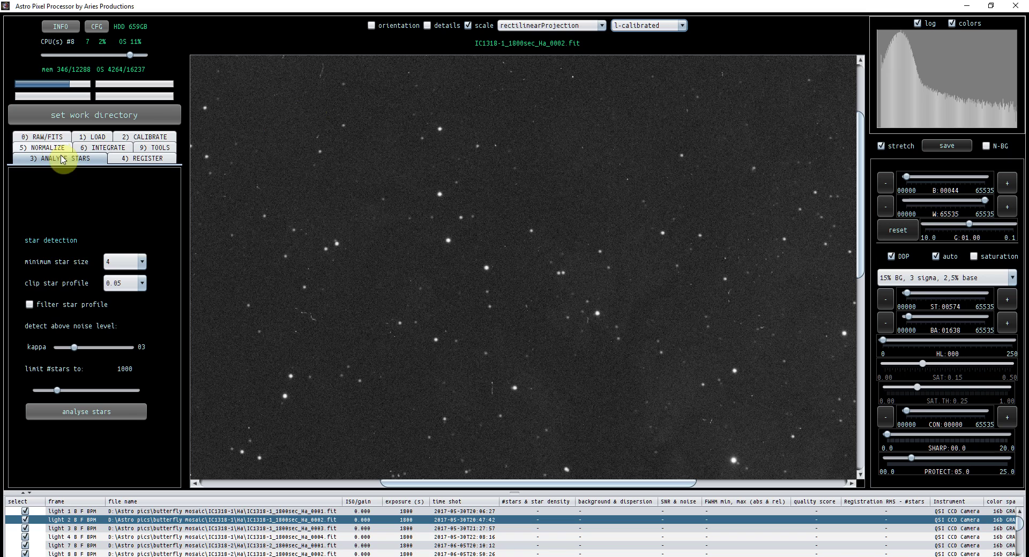
left_click_drag(74, 347, 70, 348)
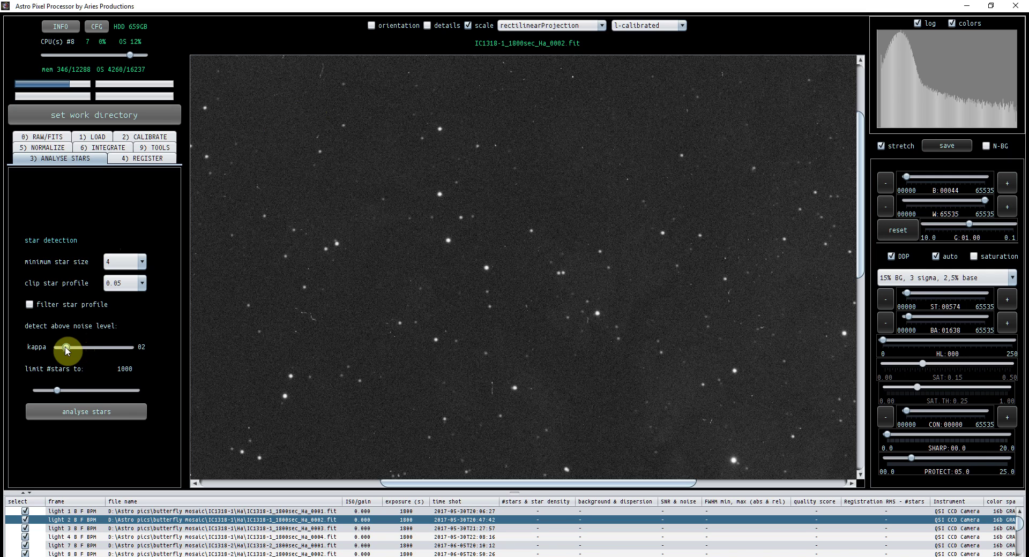
left_click_drag(58, 389, 85, 387)
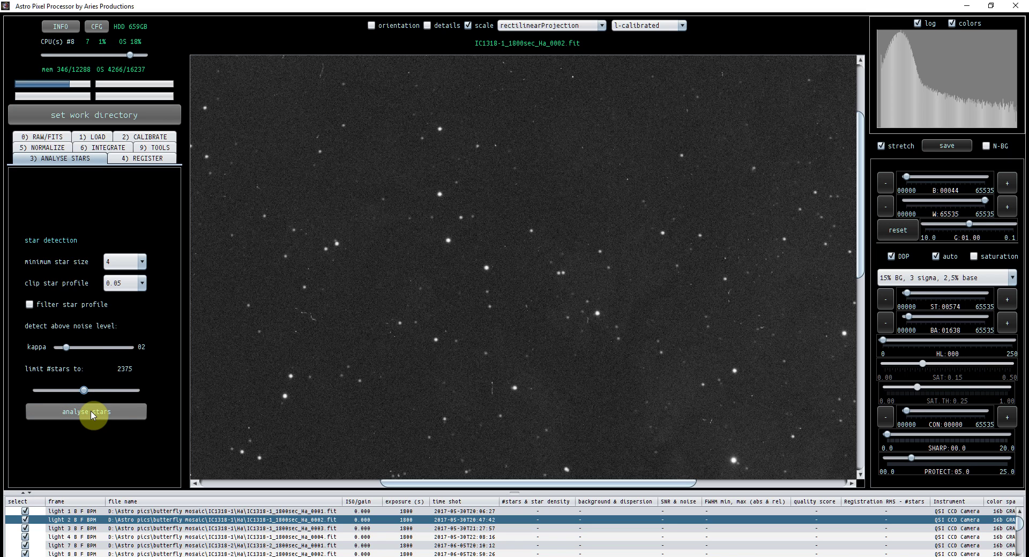
left_click(91, 413)
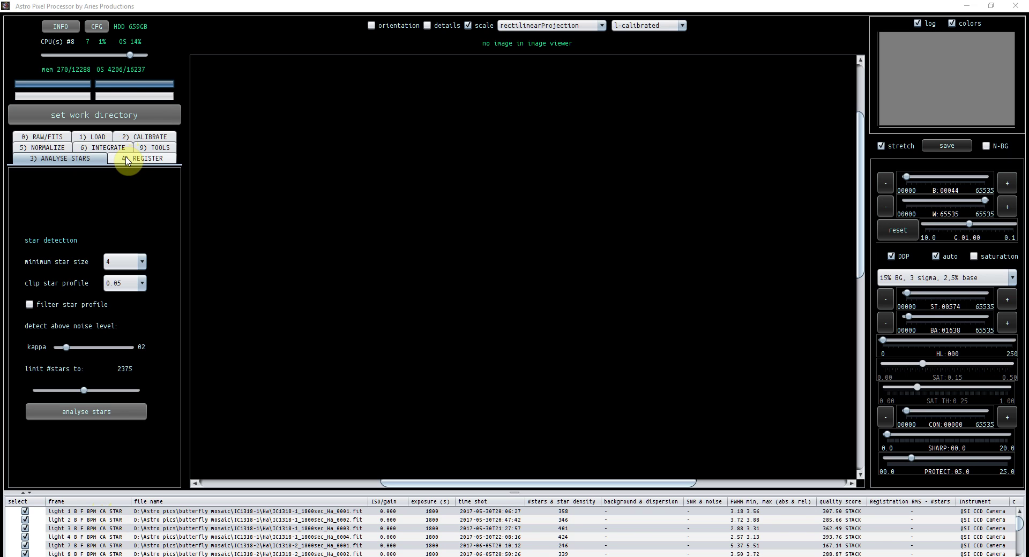
Keep triangle descriptors, set scale start 5 and scale stop 12, and enable dynamic distortion correction
left_click(127, 159)
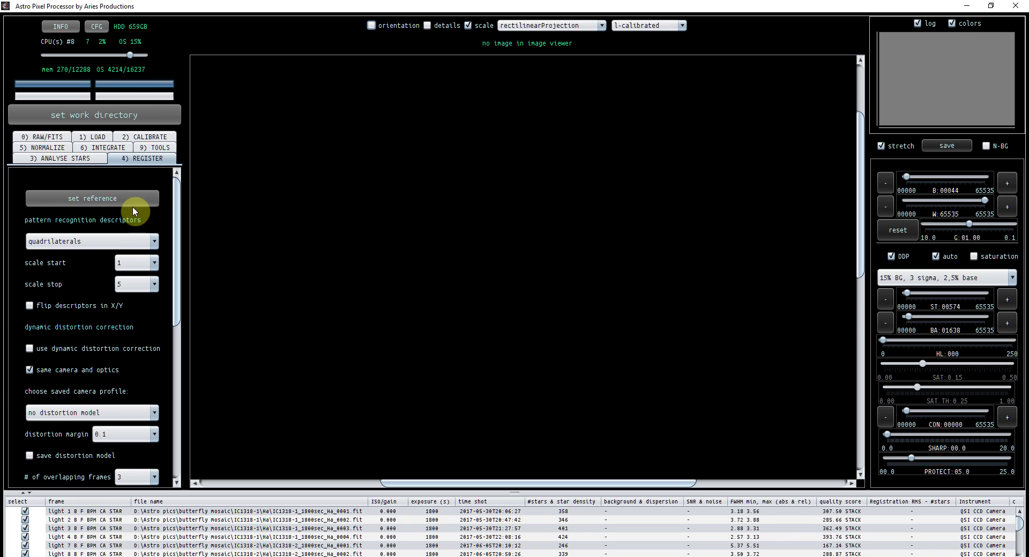
left_click(155, 240)
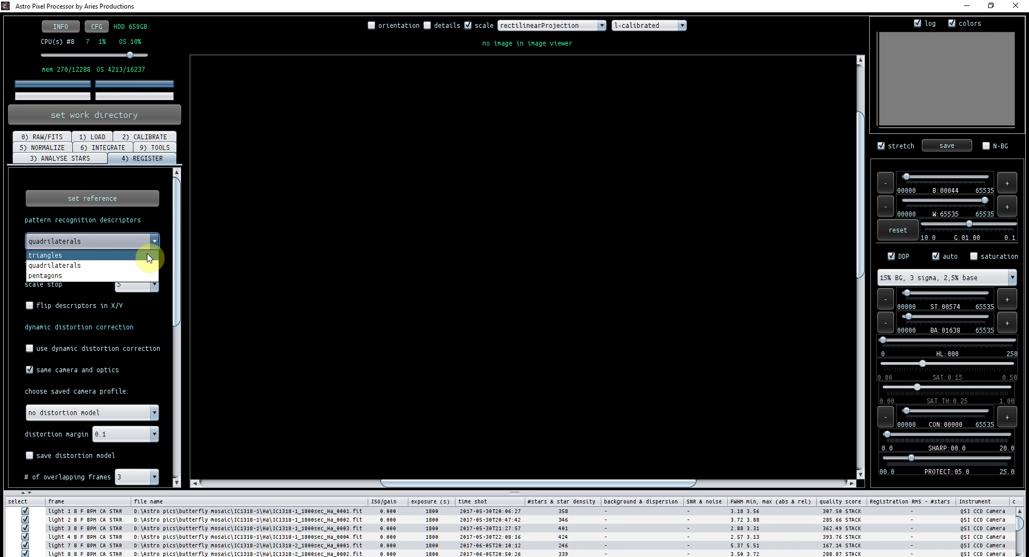
left_click(149, 256)
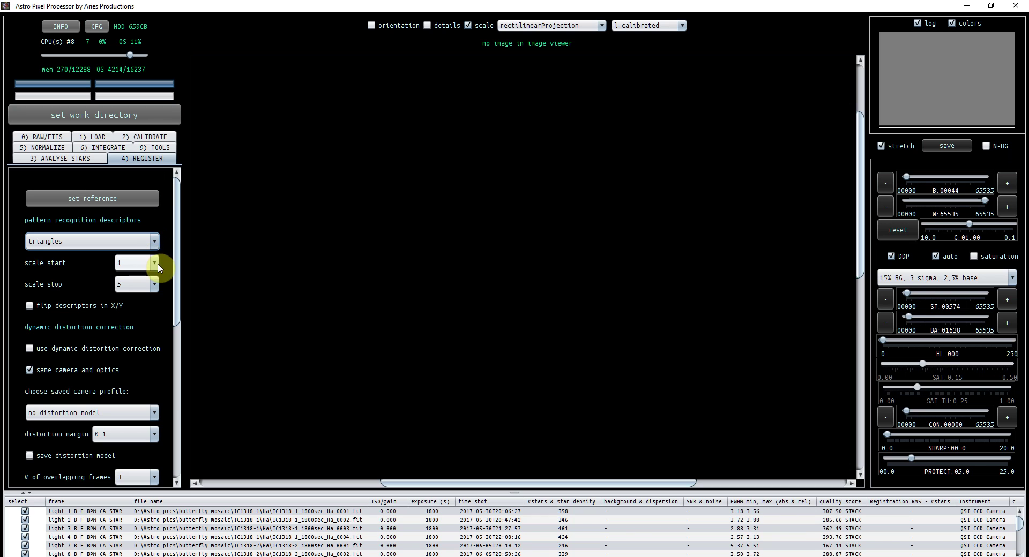
left_click(155, 264)
left_click(133, 316)
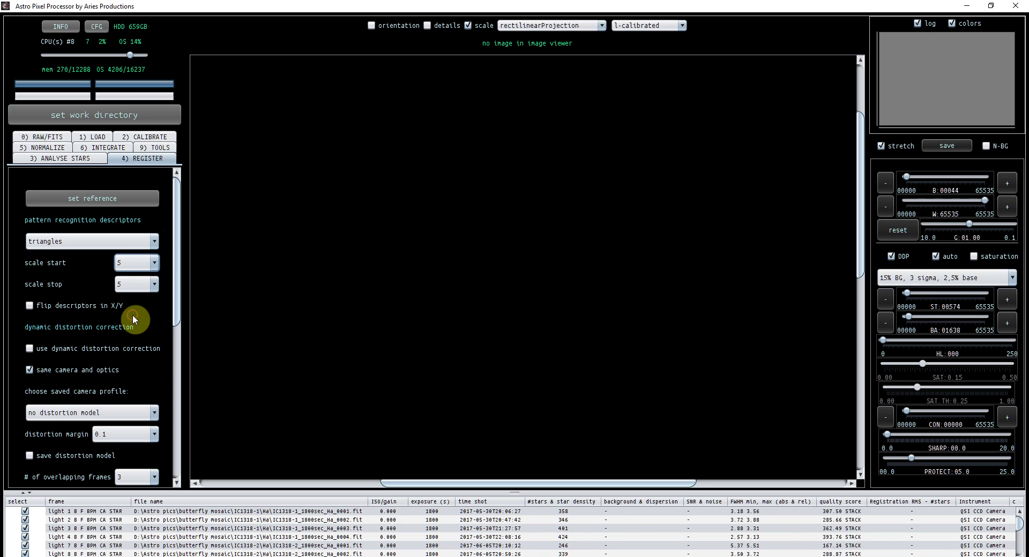
left_click(154, 289)
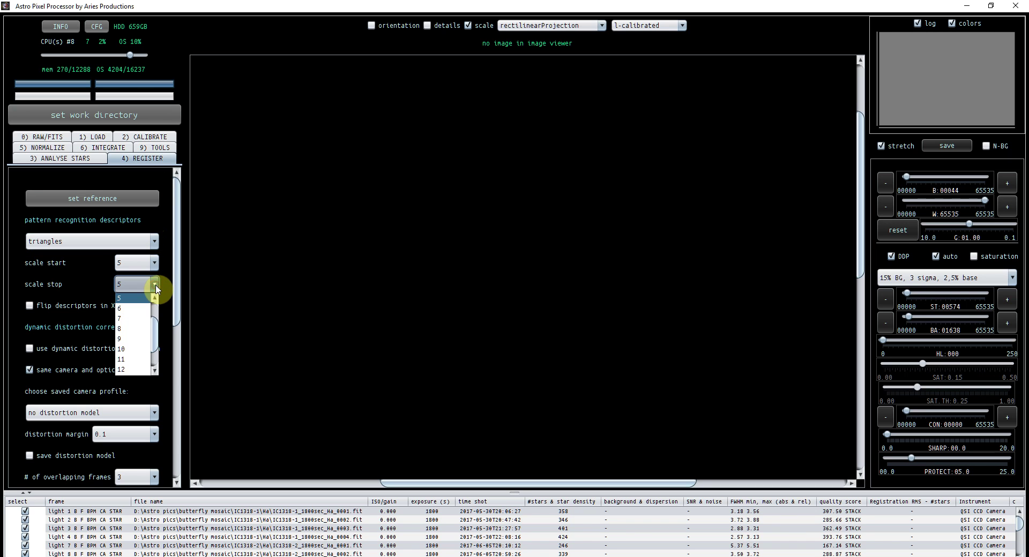
left_click(136, 367)
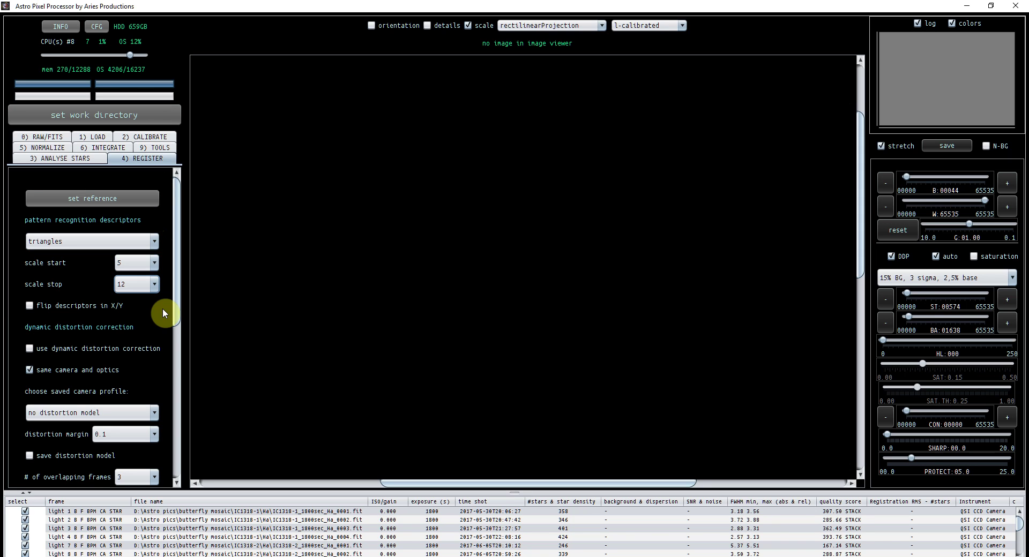
left_click(30, 348)
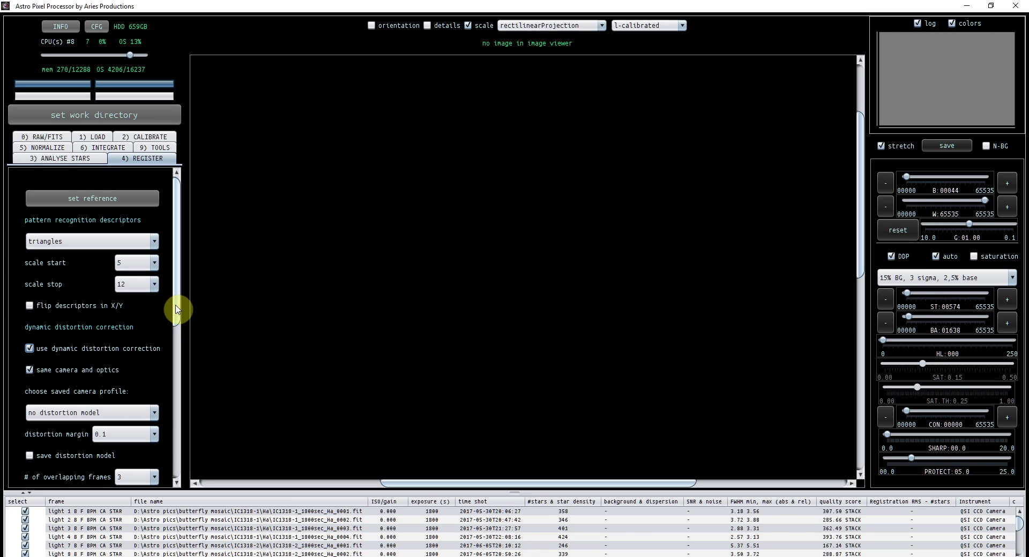
left_click_drag(178, 309, 182, 357)
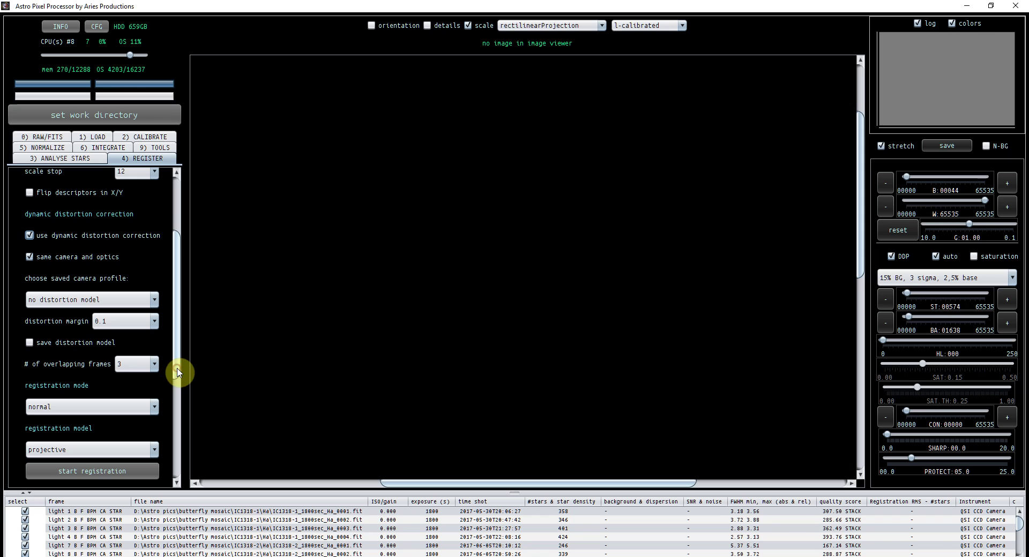
Set the registration mode to mosaic, review the save options, and go to 5) NORMALIZE
scroll(176, 378, "down", 1)
scroll(177, 380, "down", 1)
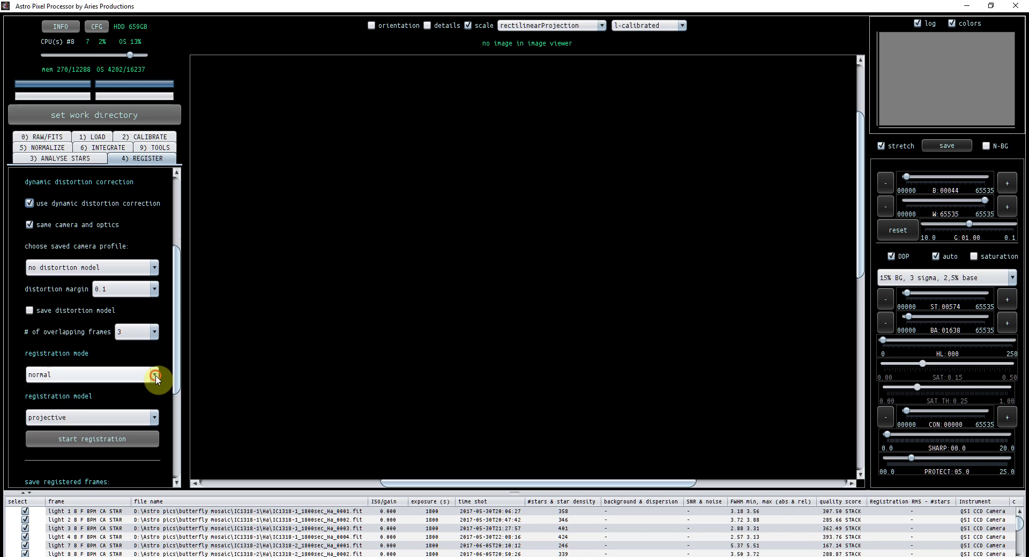
left_click(153, 373)
left_click(149, 403)
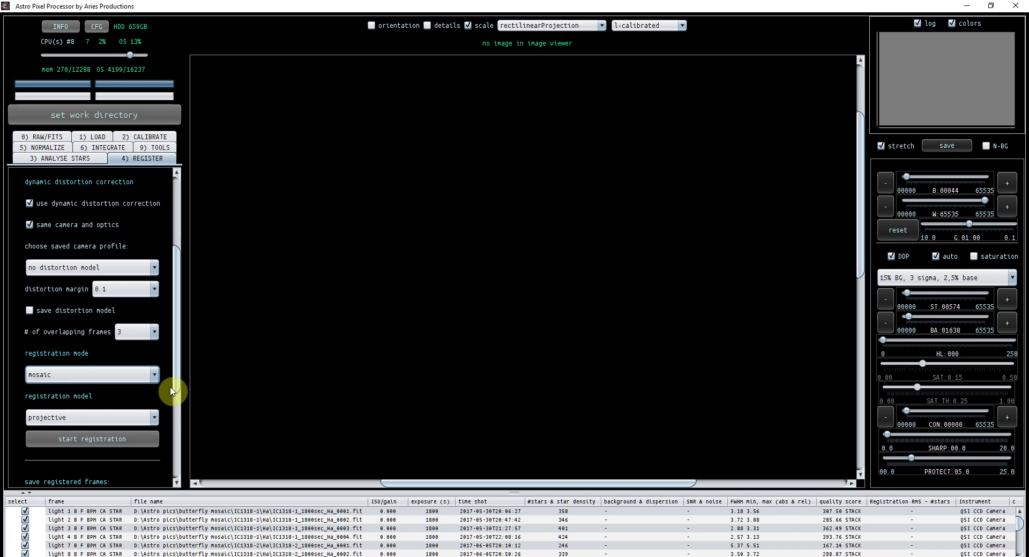
left_click_drag(178, 386, 182, 452)
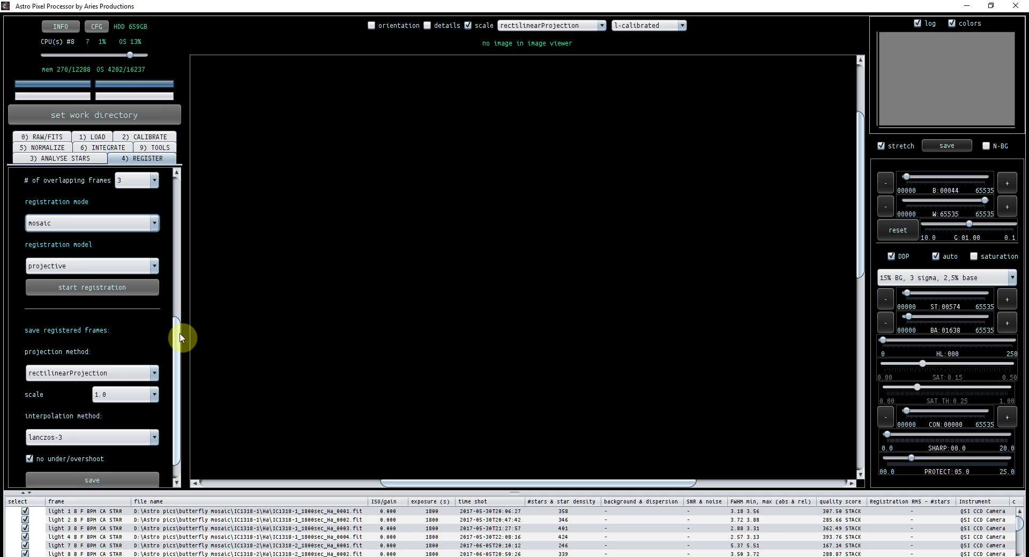
scroll(179, 333, "up", 1)
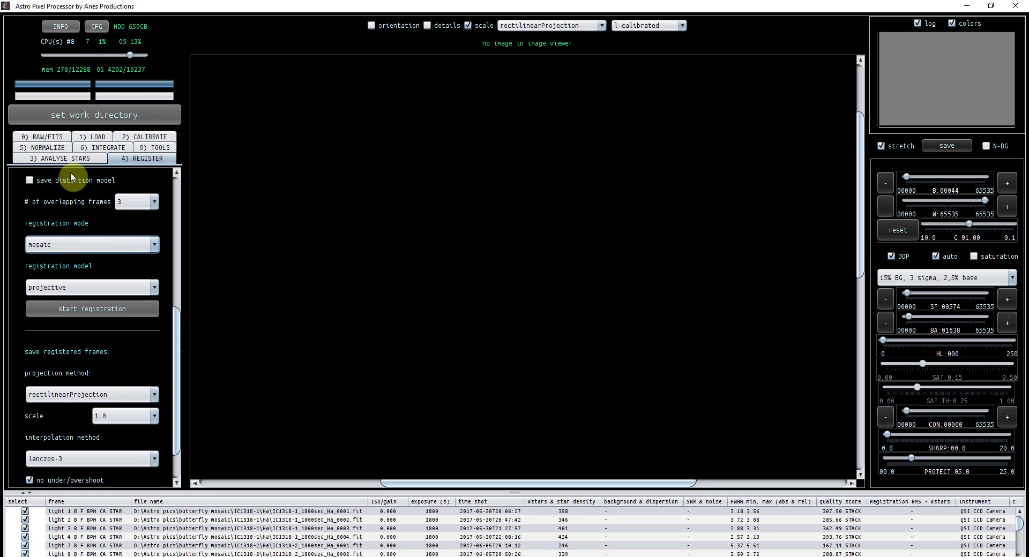
left_click(44, 149)
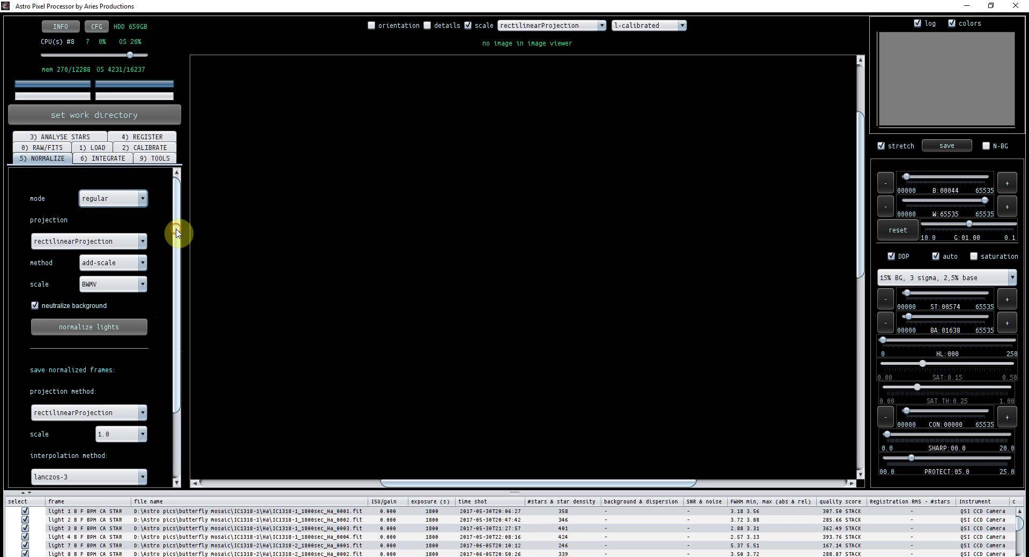
Look over the normalization options and continue to the 6) INTEGRATE settings
scroll(178, 237, "down", 1)
mouse_move(177, 237)
left_mouse_down()
mouse_move(179, 294)
mouse_move(179, 235)
left_mouse_up()
left_click(102, 158)
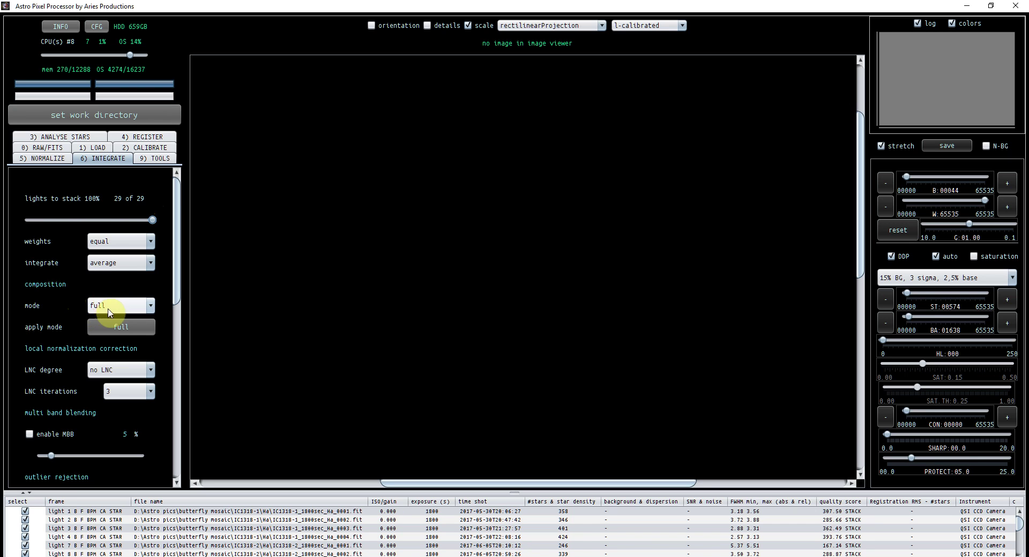
Choose 2nd degree LNC and enable multi-band blending at 11 %
left_click(150, 372)
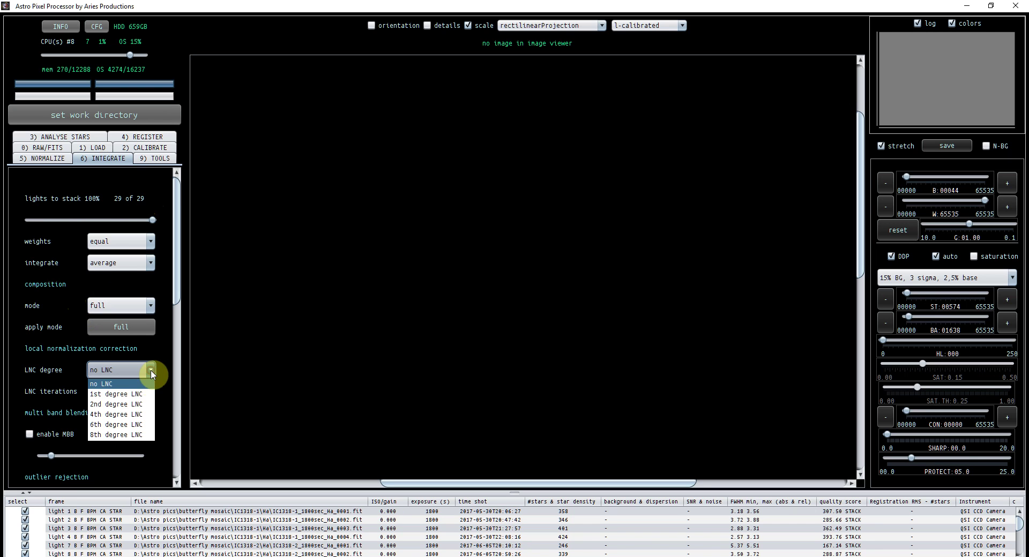
left_click(138, 405)
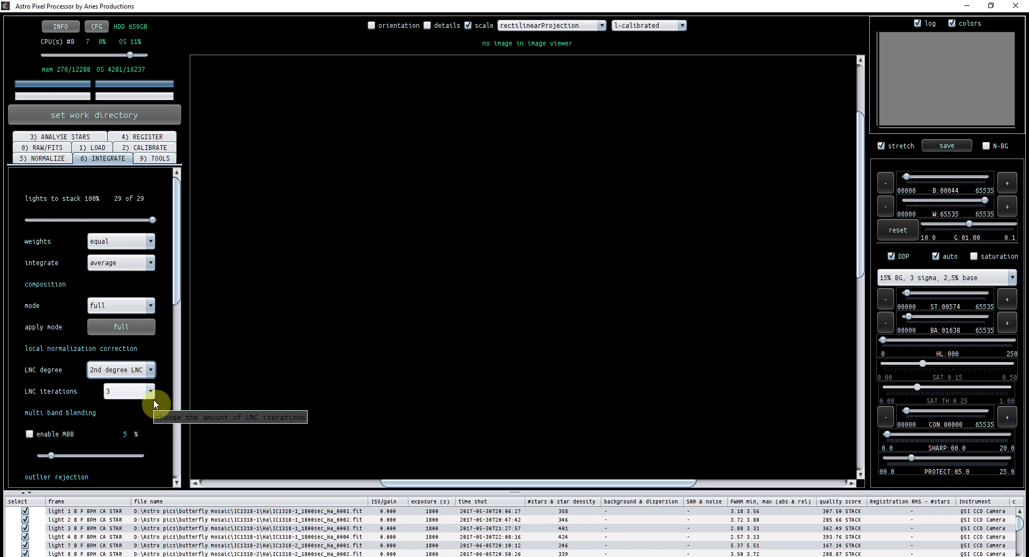
left_click(30, 435)
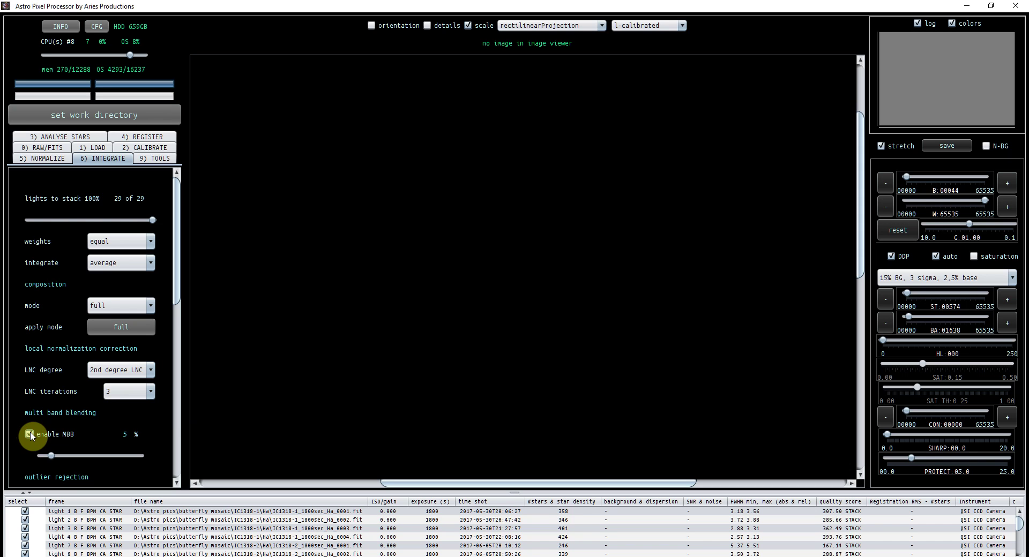
left_click_drag(50, 455, 65, 456)
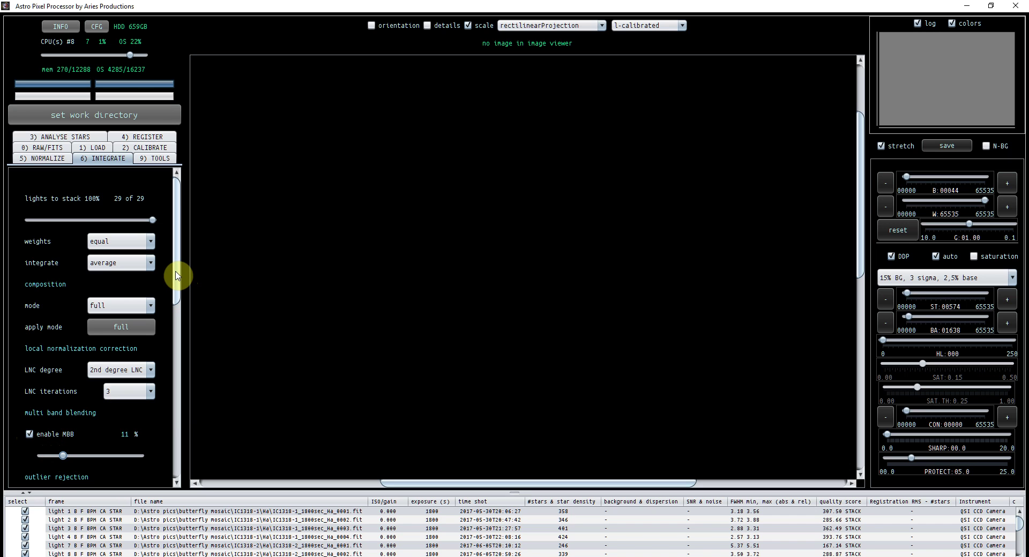
left_click_drag(177, 276, 181, 345)
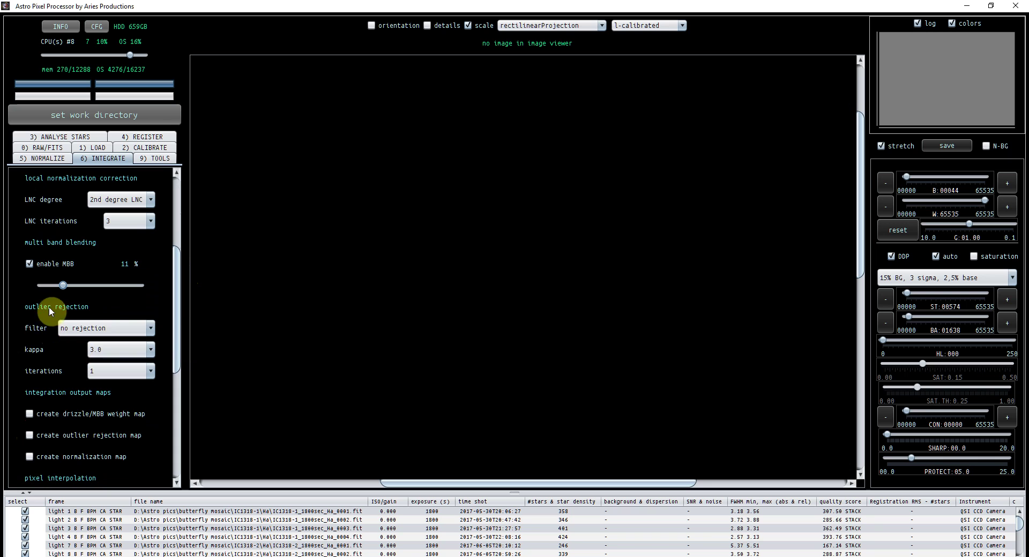
Set outlier rejection to sigma clip with kappa 1.5
left_click(148, 328)
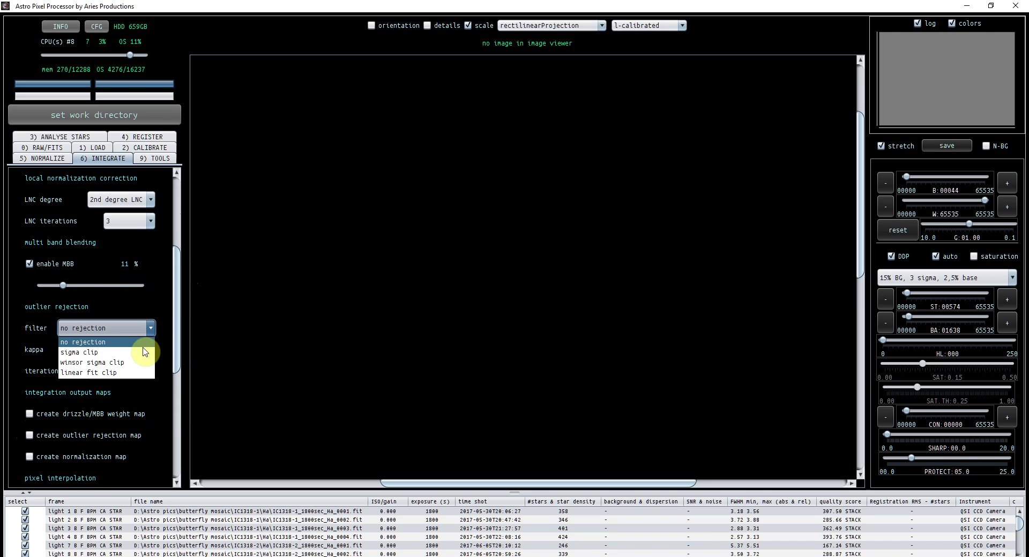
left_click(141, 347)
left_click(151, 349)
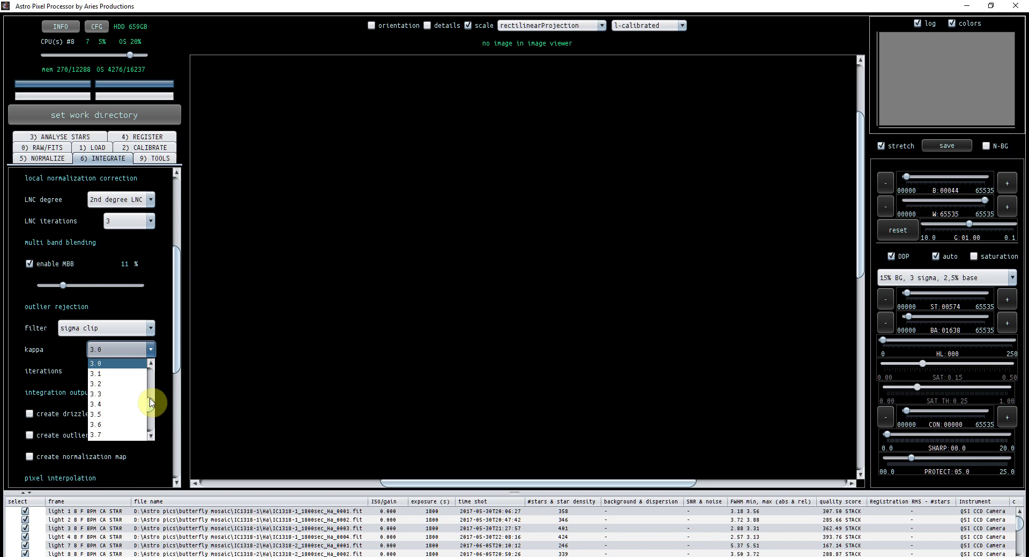
left_click_drag(150, 403, 145, 379)
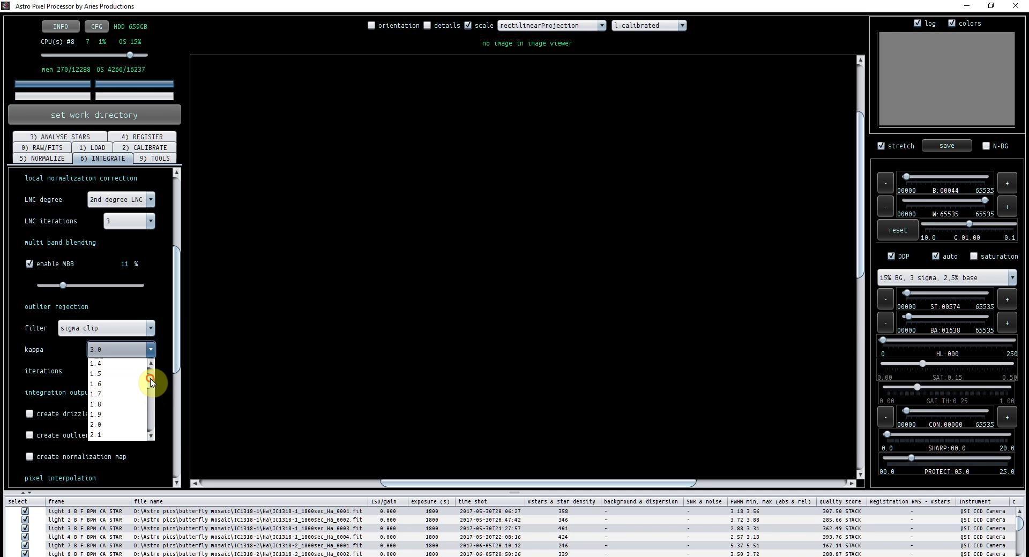
left_click(99, 374)
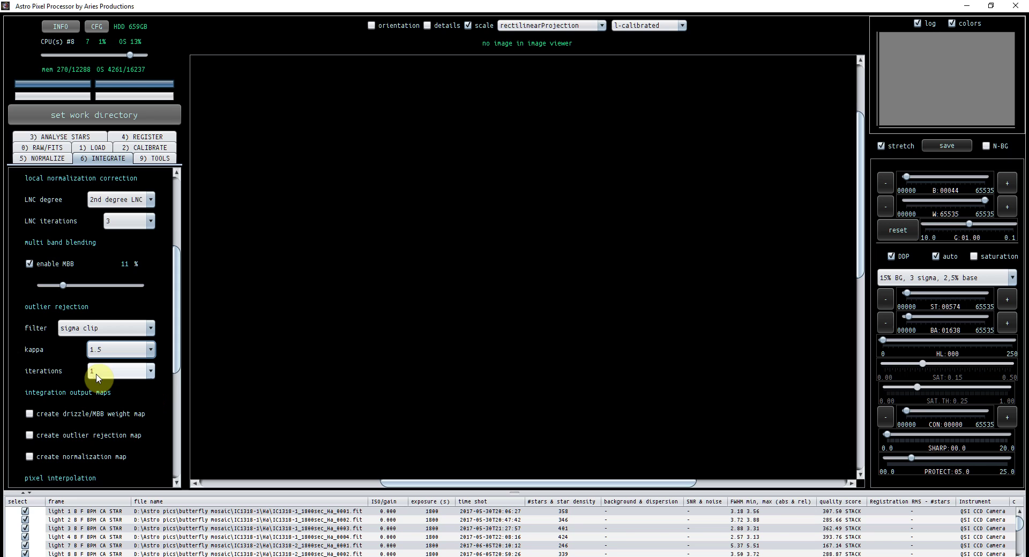
left_click_drag(178, 363, 181, 411)
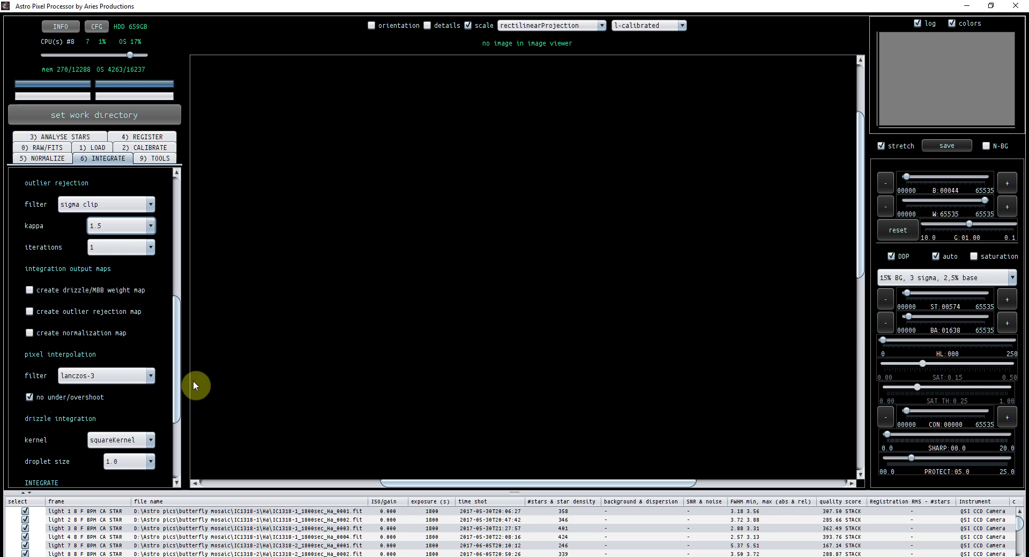
left_click_drag(175, 379, 184, 410)
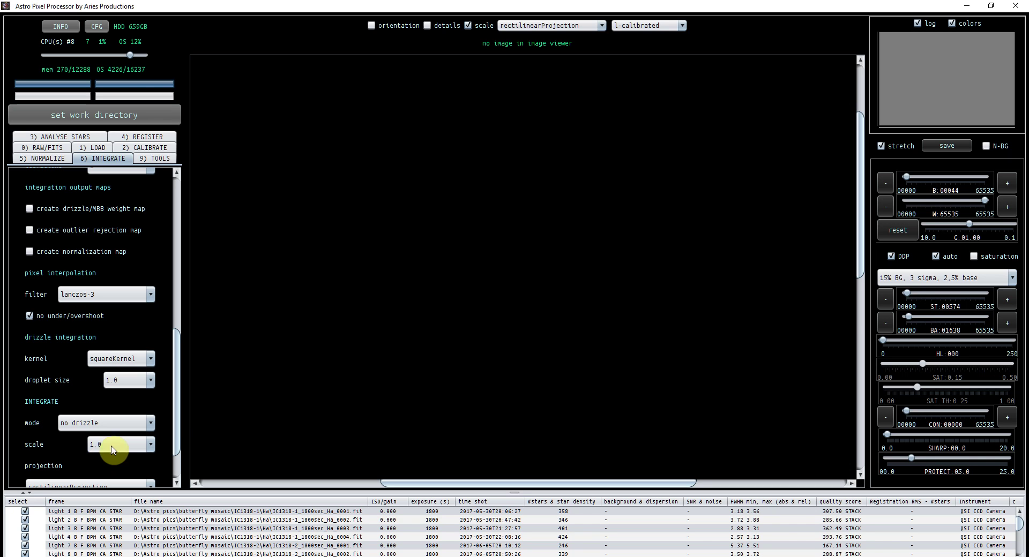
left_click_drag(176, 427, 179, 450)
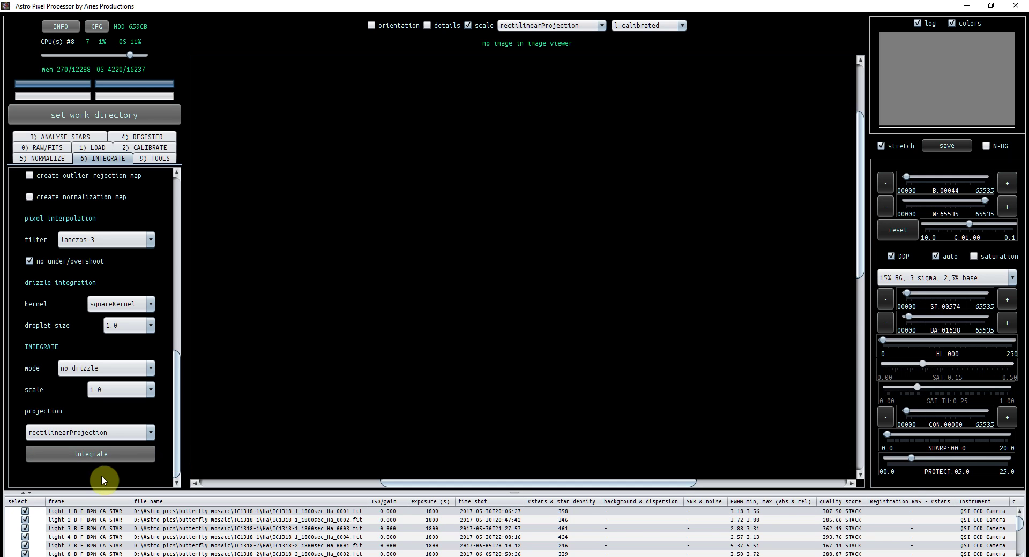
Start integrating all 29 calibrated Ha lights into the mosaic stack
left_click(79, 459)
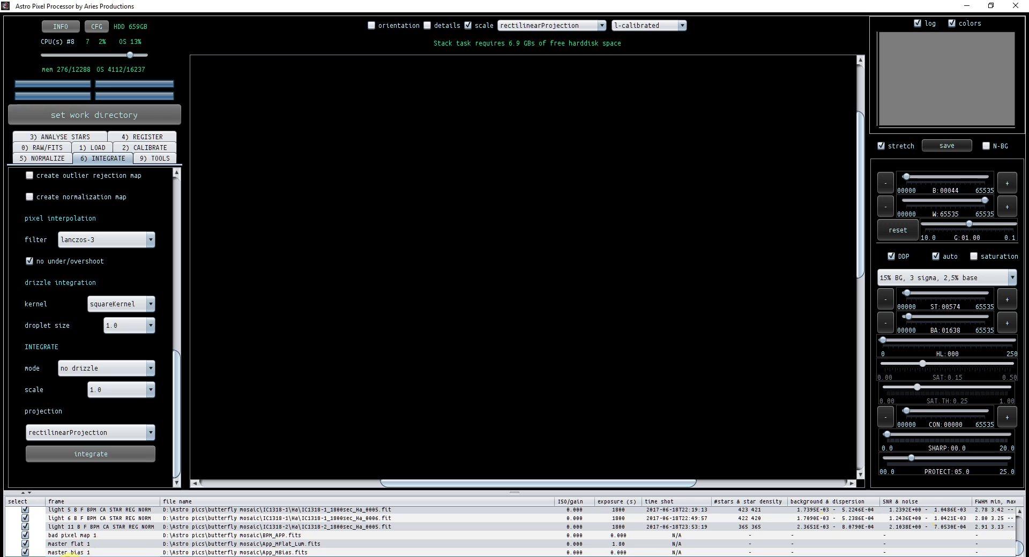
Load the integrated IC1318 Ha mosaic from the frame list into the image viewer
double_click(69, 552)
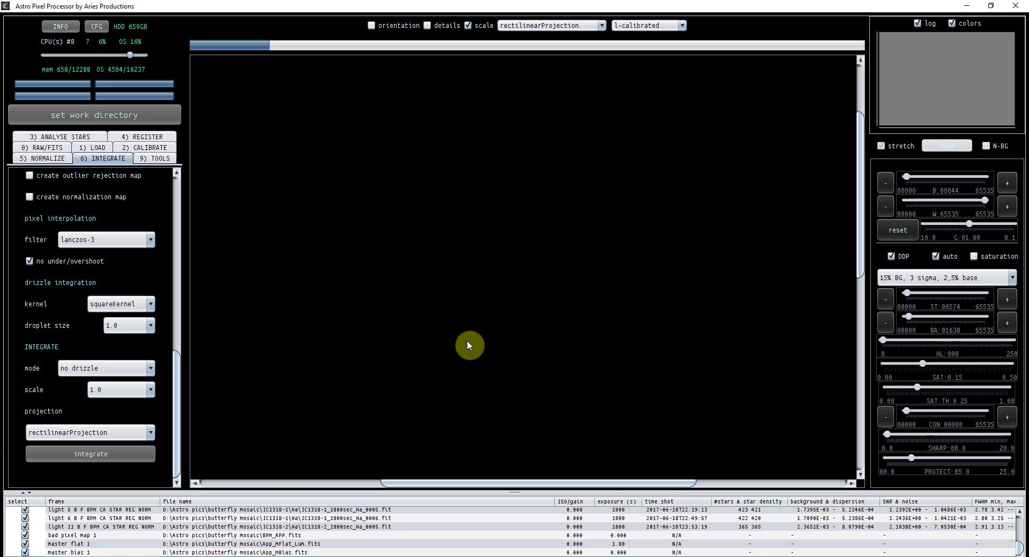